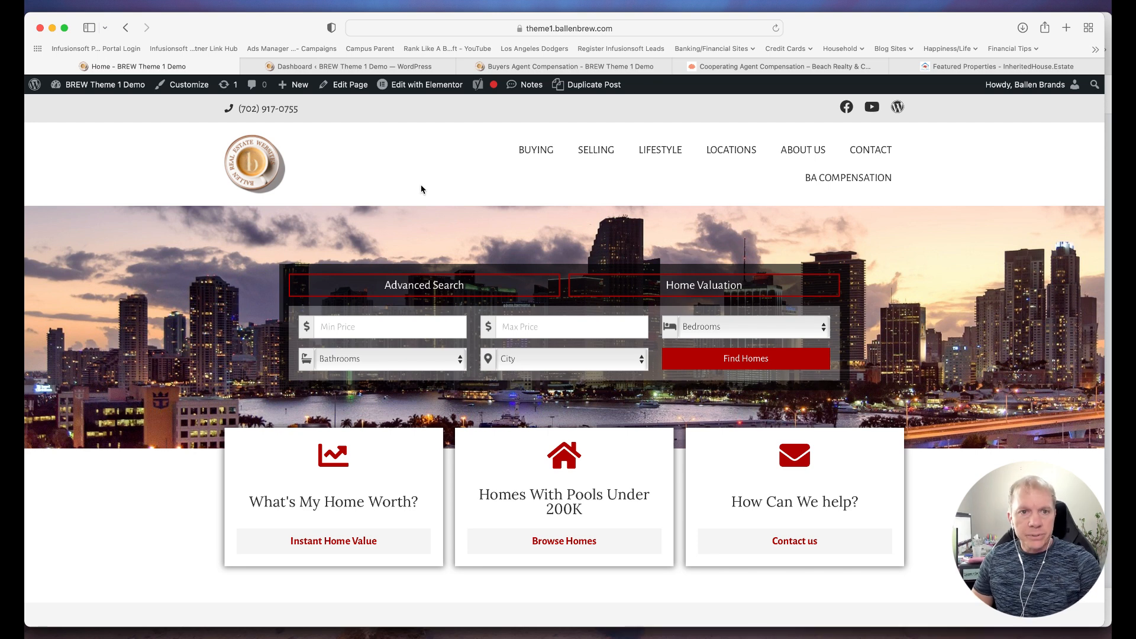
# Open the list of all listings in the WordPress dashboard of the BREW Theme 1 Demo site
pyautogui.click(387, 68)
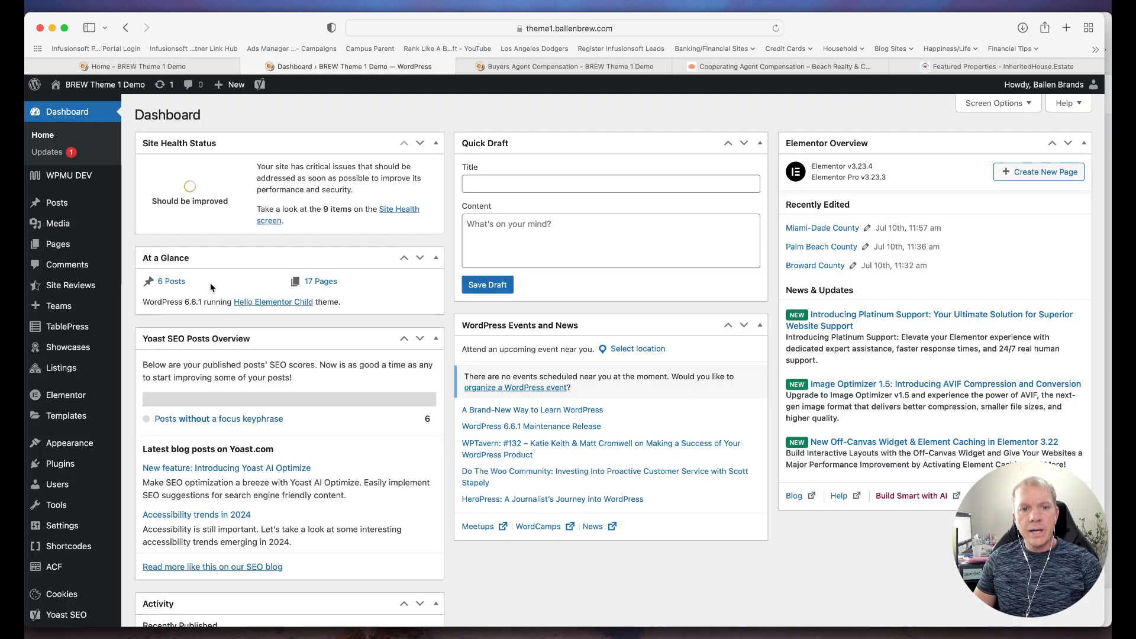
pyautogui.moveTo(61, 371)
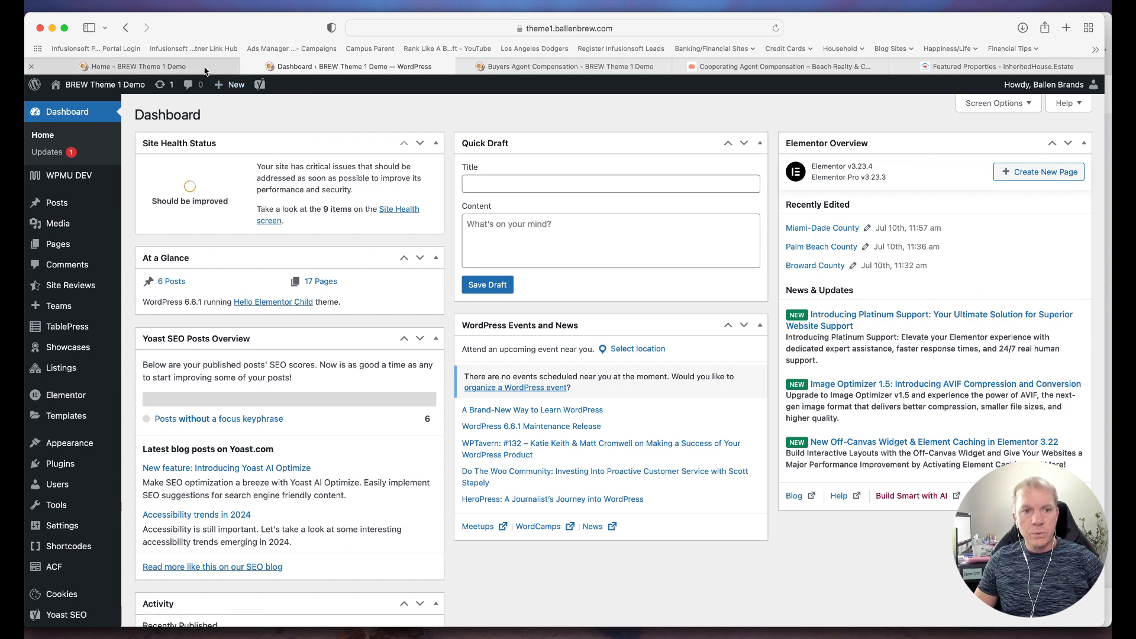
pyautogui.click(72, 370)
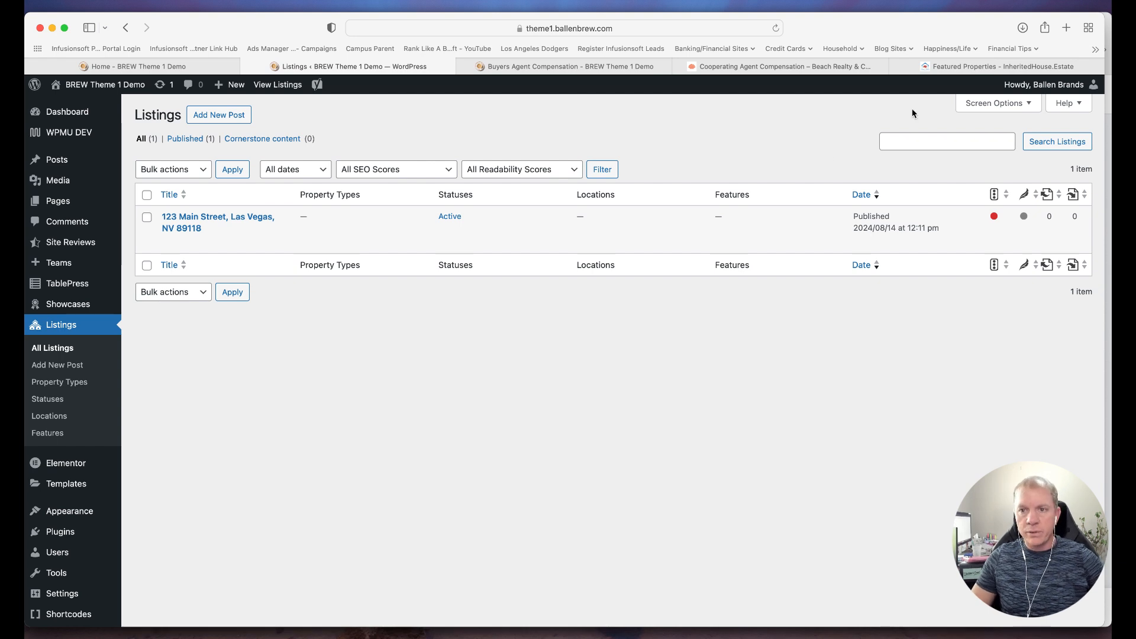
# View the Featured Properties page on the InheritedHouse.Estate example site and open the first active listing
pyautogui.click(974, 67)
pyautogui.scroll(-2, 348, 320)
pyautogui.scroll(1, 348, 320)
pyautogui.scroll(1, 571, 271)
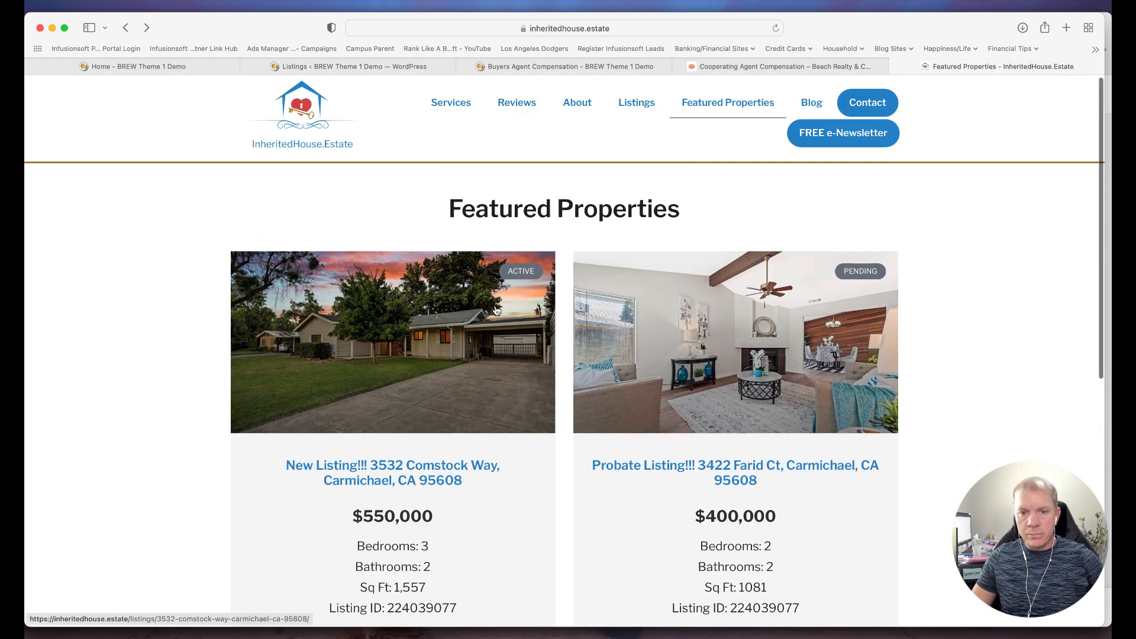
pyautogui.scroll(-1, 488, 324)
pyautogui.click(440, 339)
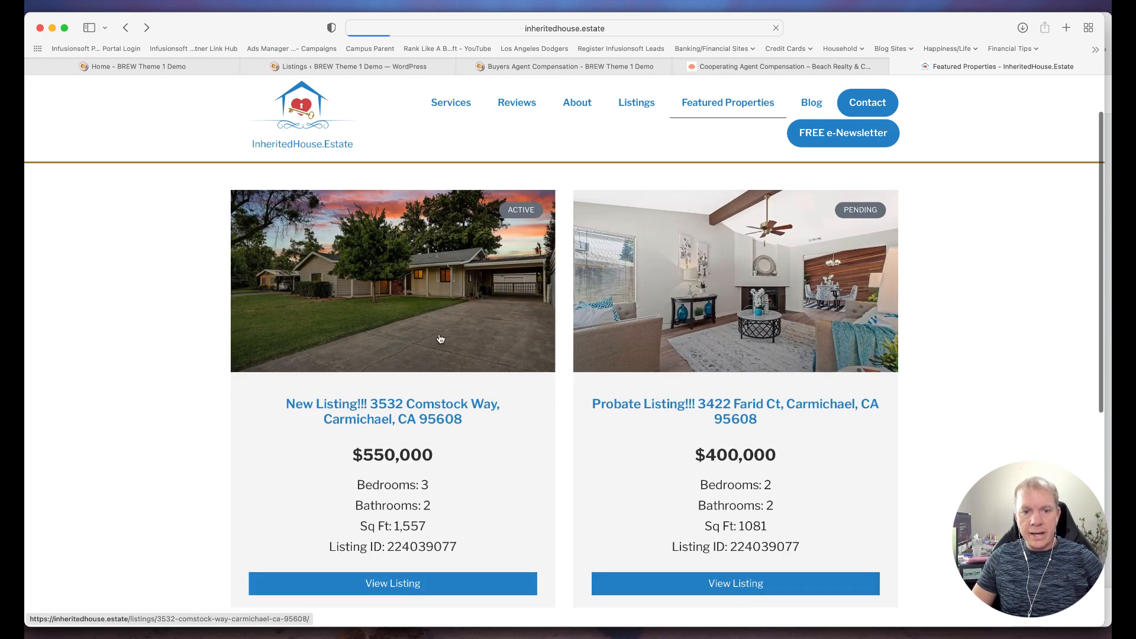
# Examine the example listing's status, price, property details, home description and property photos
pyautogui.scroll(-1, 497, 294)
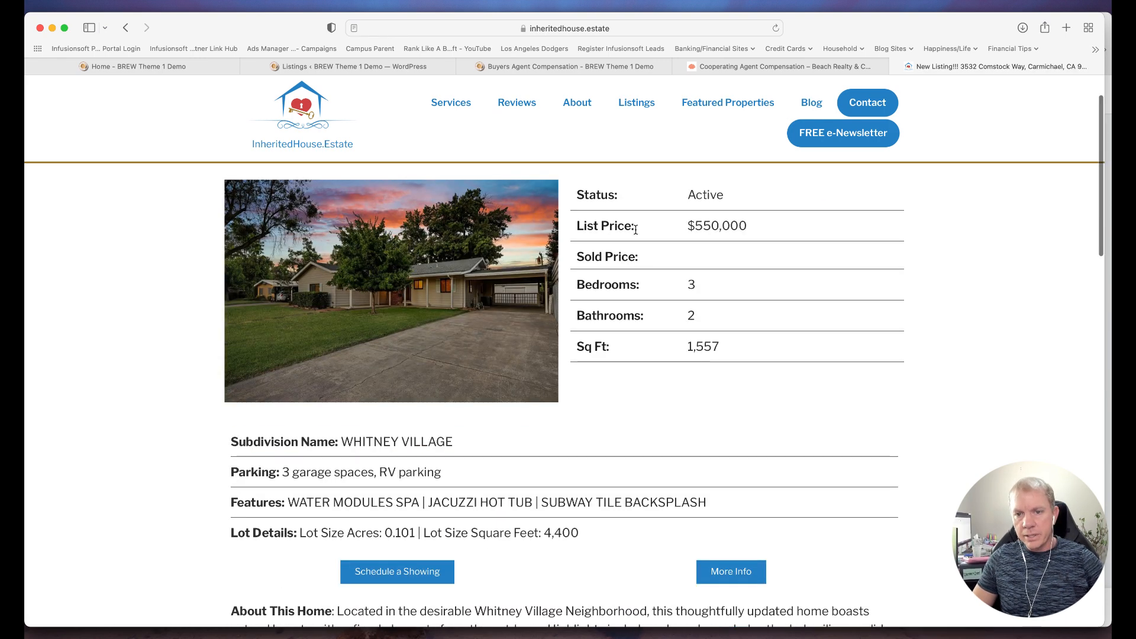
pyautogui.scroll(-4, 452, 370)
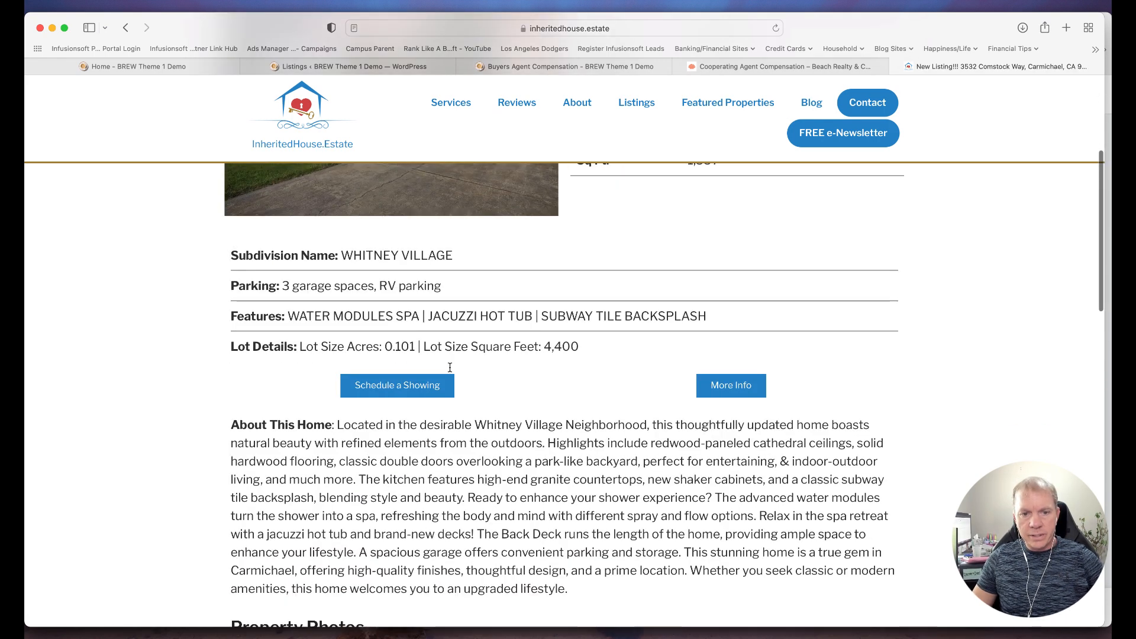
pyautogui.scroll(-4, 453, 370)
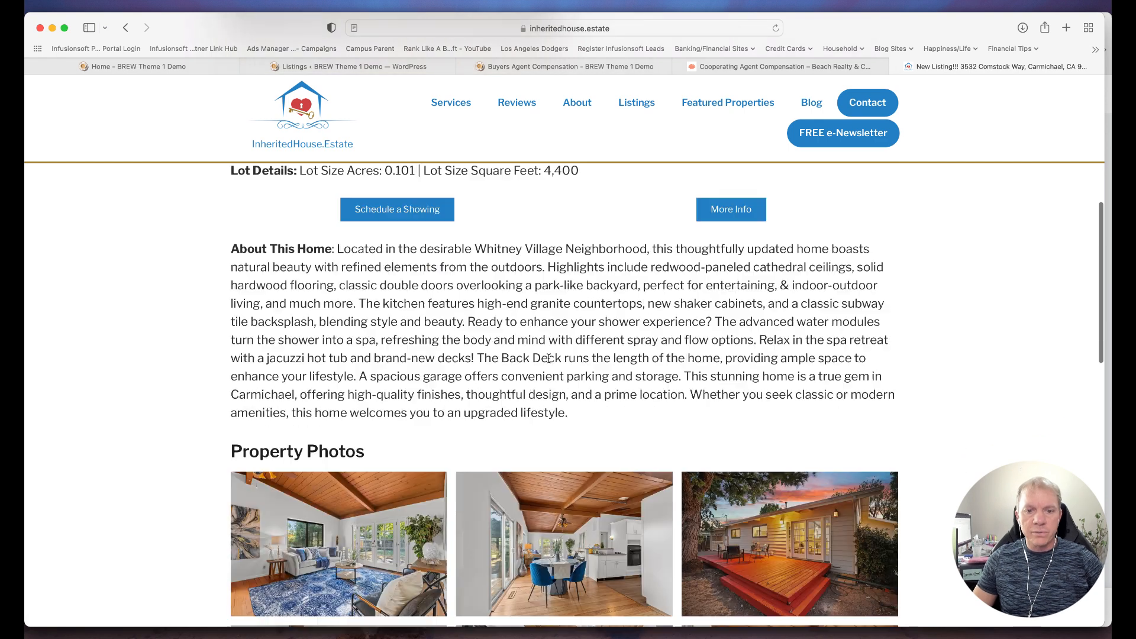
pyautogui.scroll(-3, 549, 358)
pyautogui.scroll(8, 548, 361)
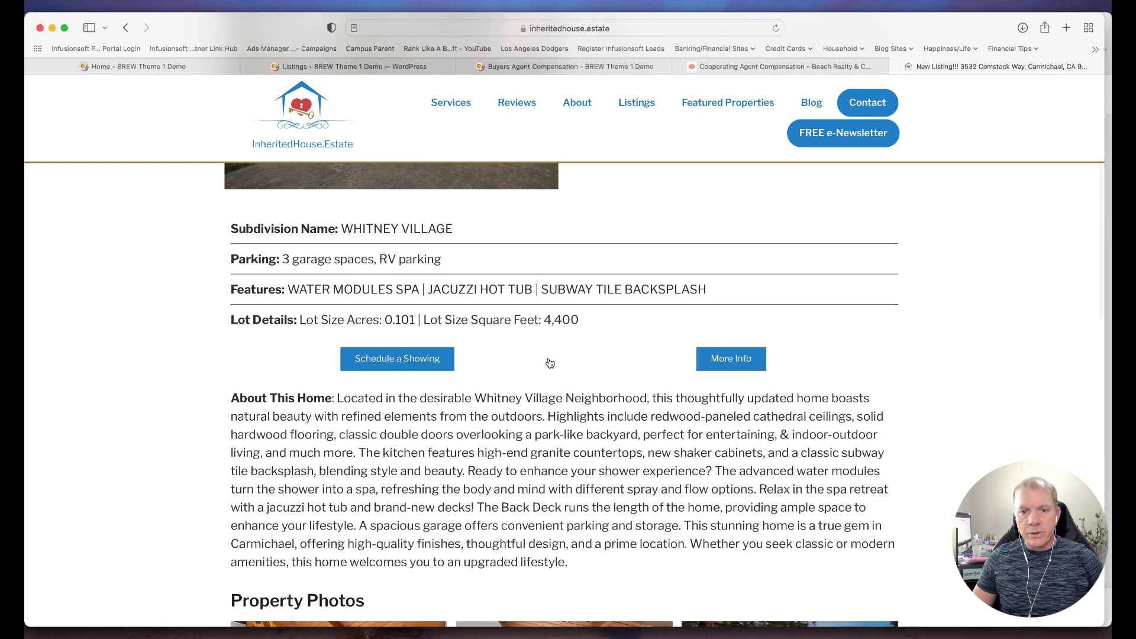
pyautogui.scroll(4, 549, 361)
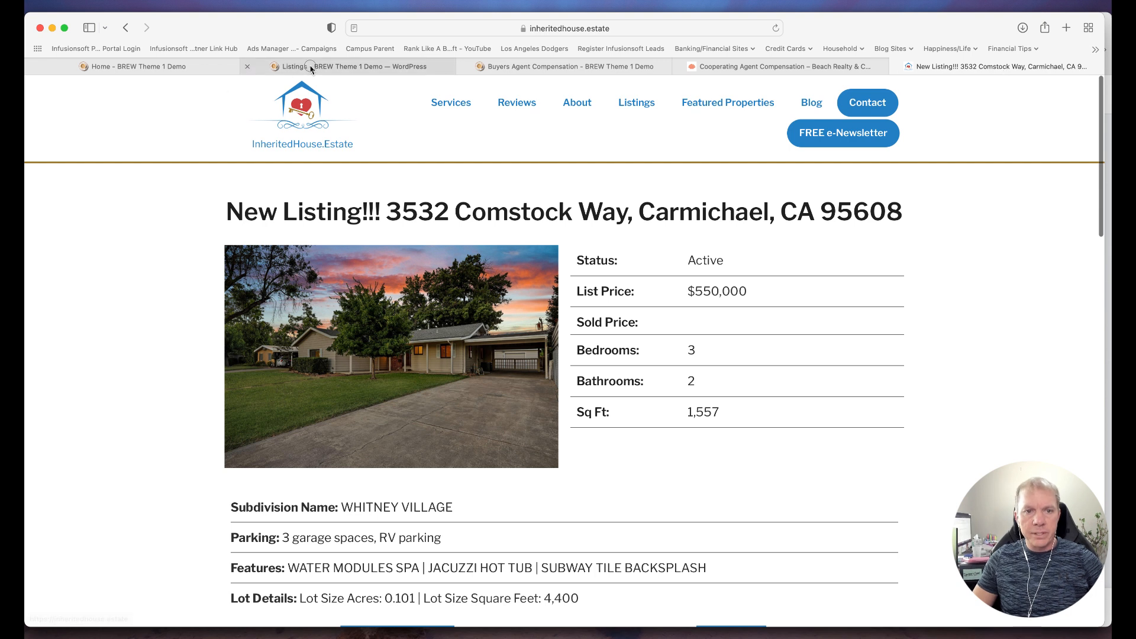
# Check the demo site's listings overview and examine the table on its Buyers Agent Compensation page
pyautogui.click(293, 67)
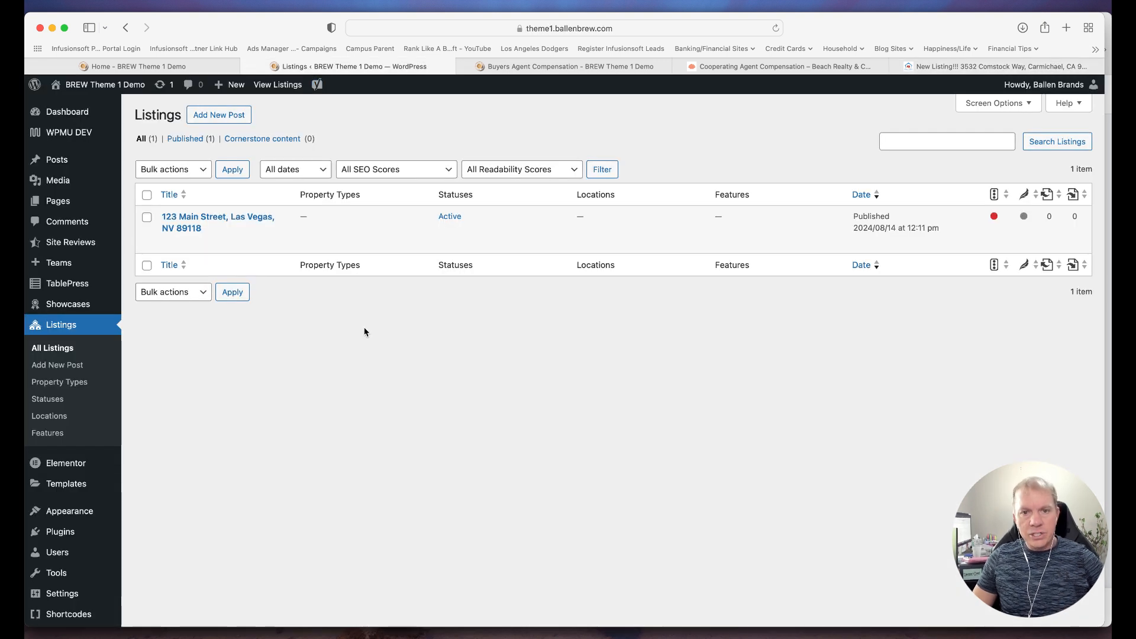
pyautogui.click(563, 70)
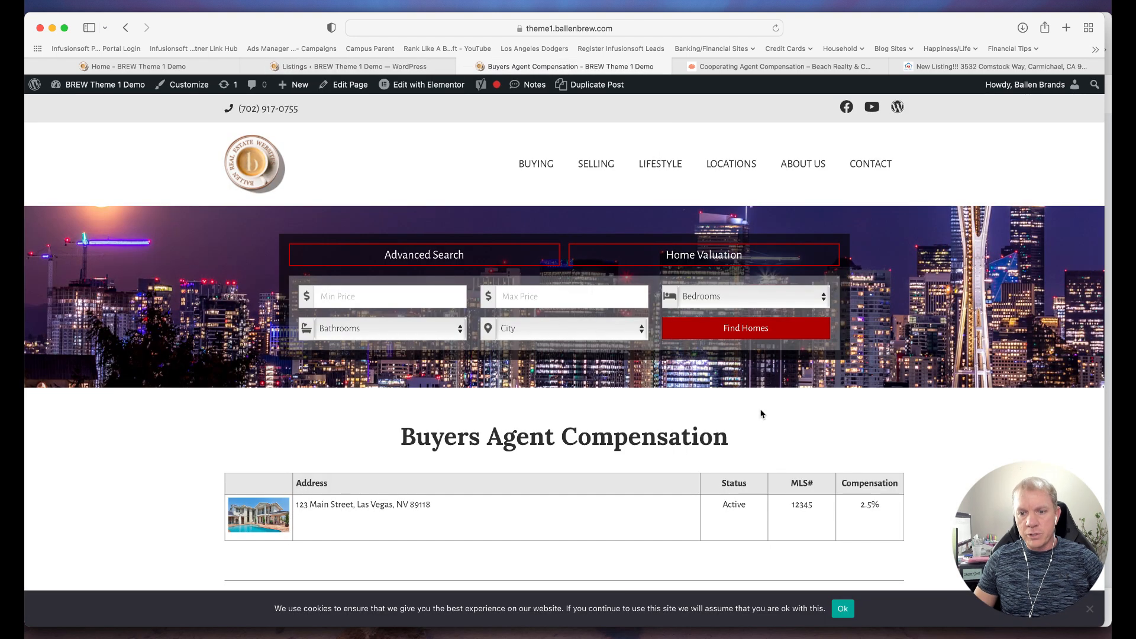
pyautogui.scroll(-3, 761, 413)
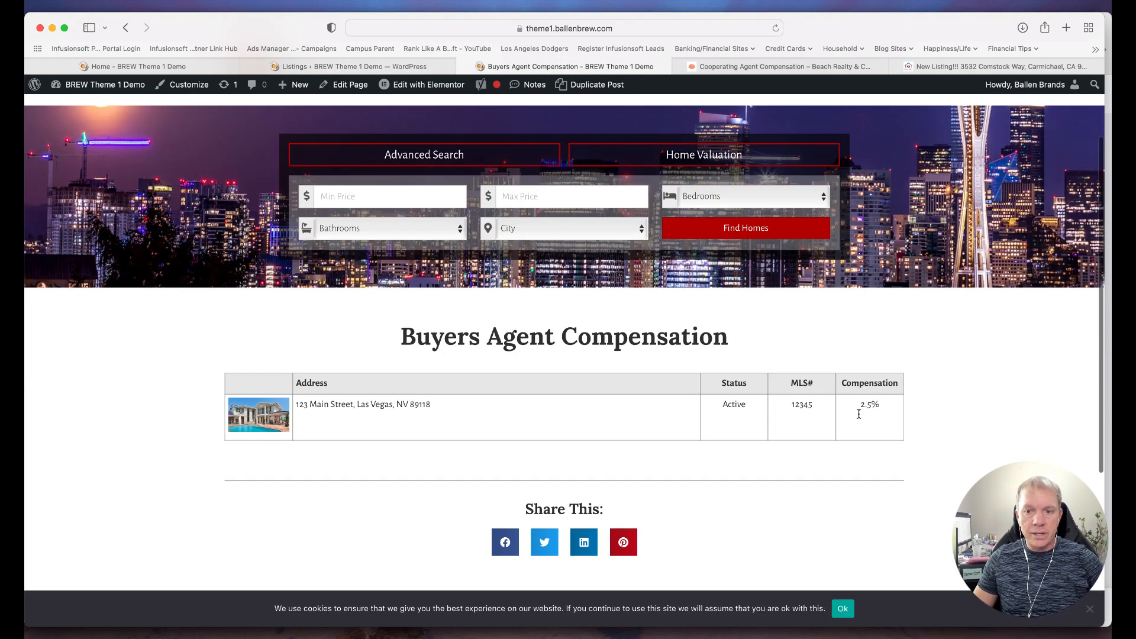
pyautogui.scroll(3, 563, 190)
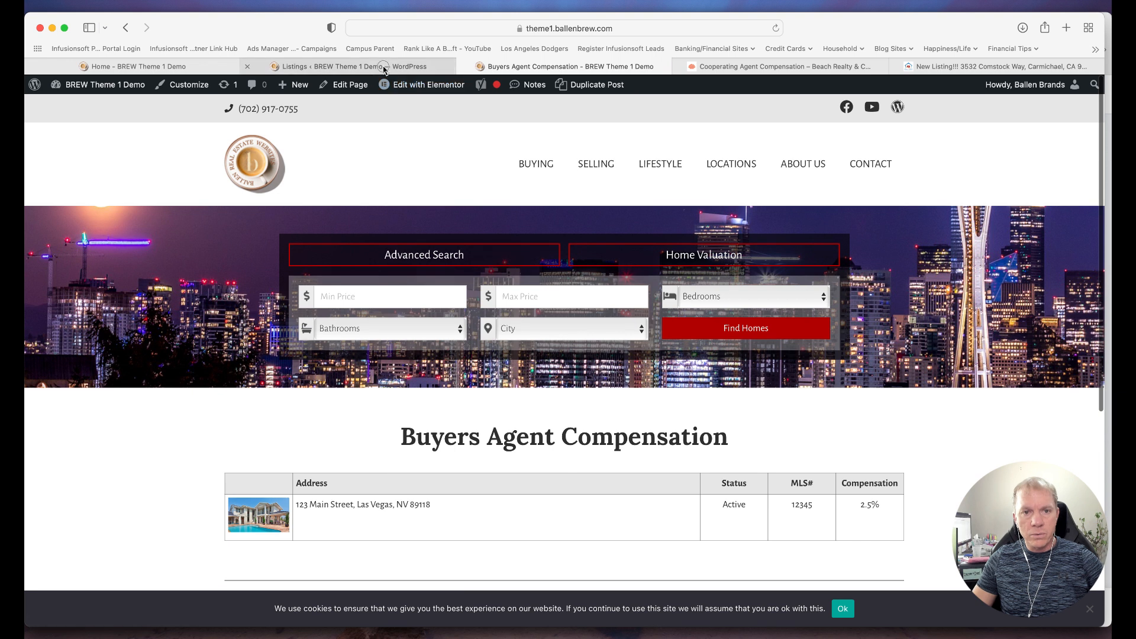
# Add a new listing post and title it with the property's full address, including city, state and ZIP code
pyautogui.click(382, 66)
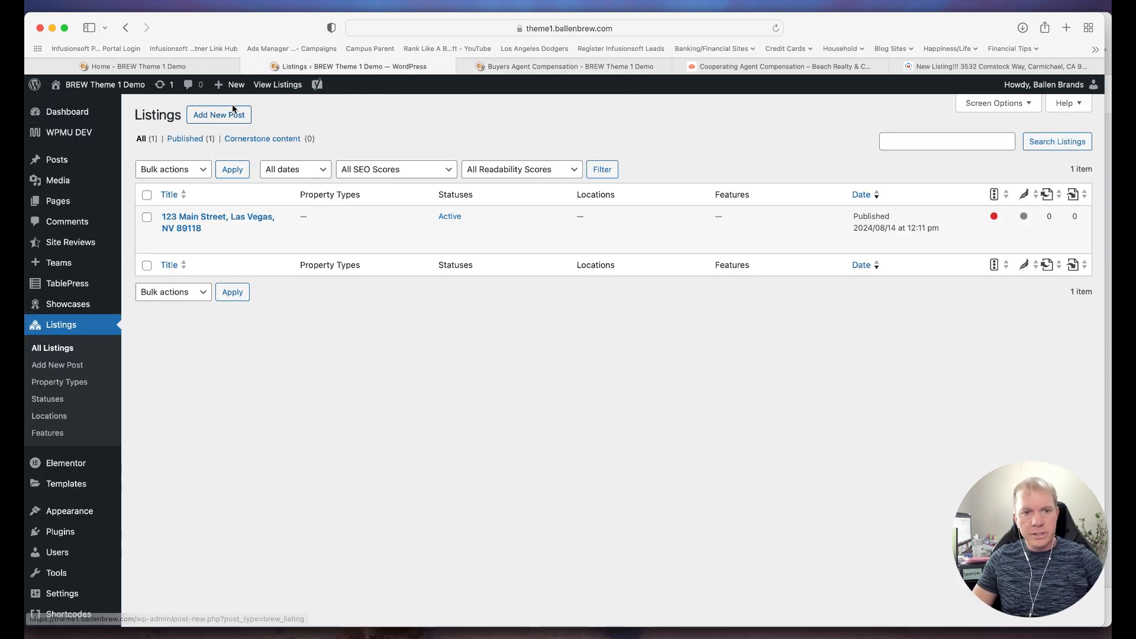
pyautogui.click(221, 115)
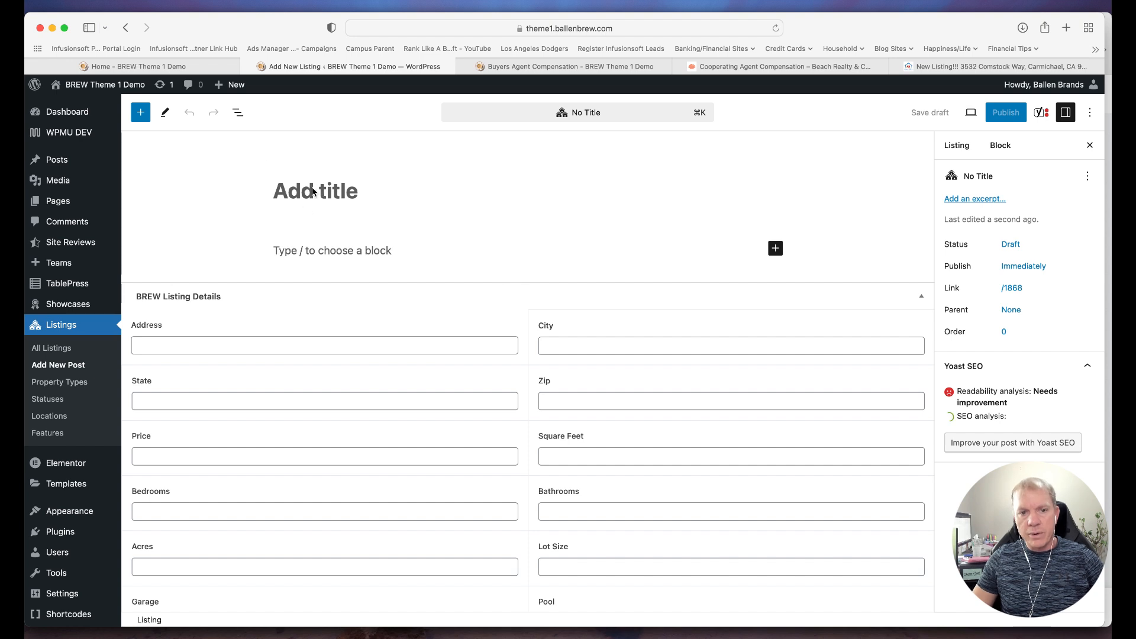
pyautogui.click(588, 67)
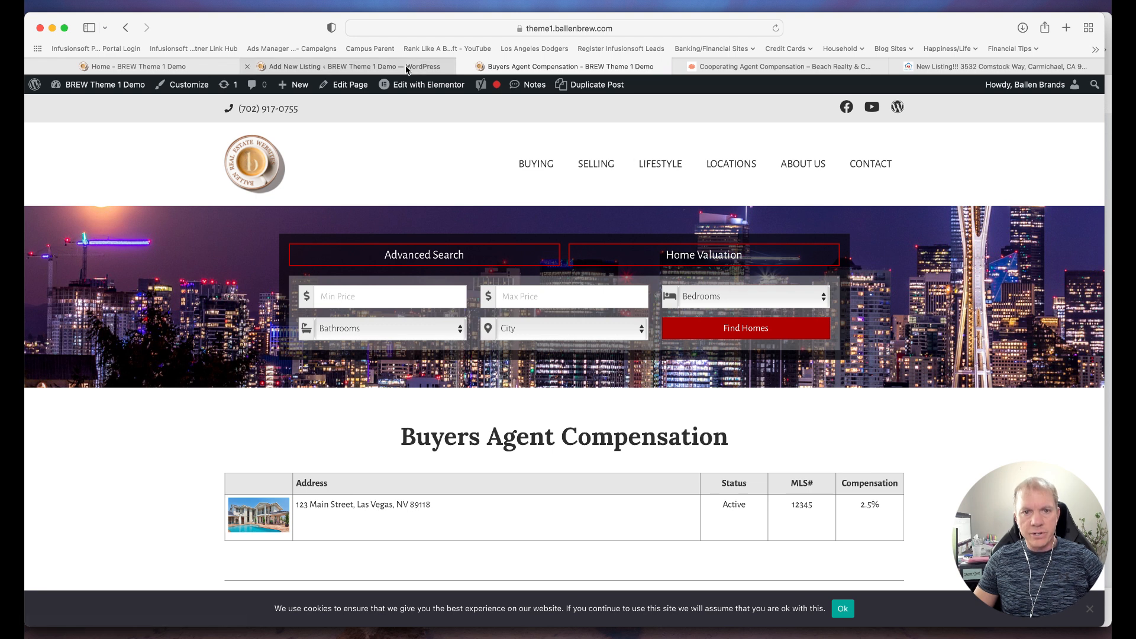
pyautogui.click(423, 68)
pyautogui.click(399, 207)
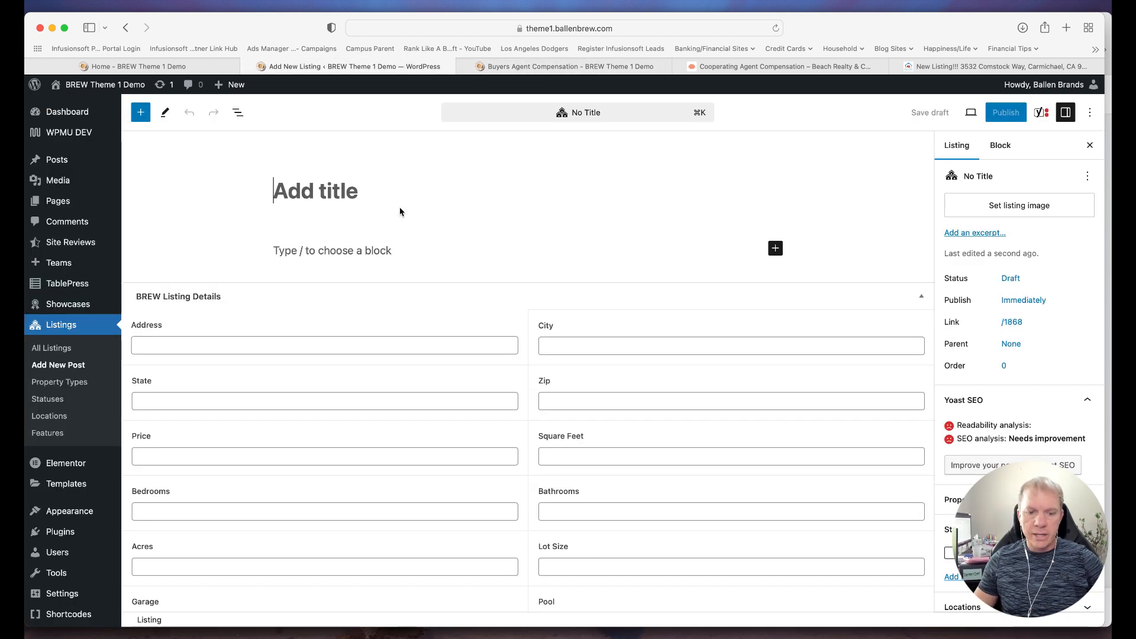
pyautogui.write('12')
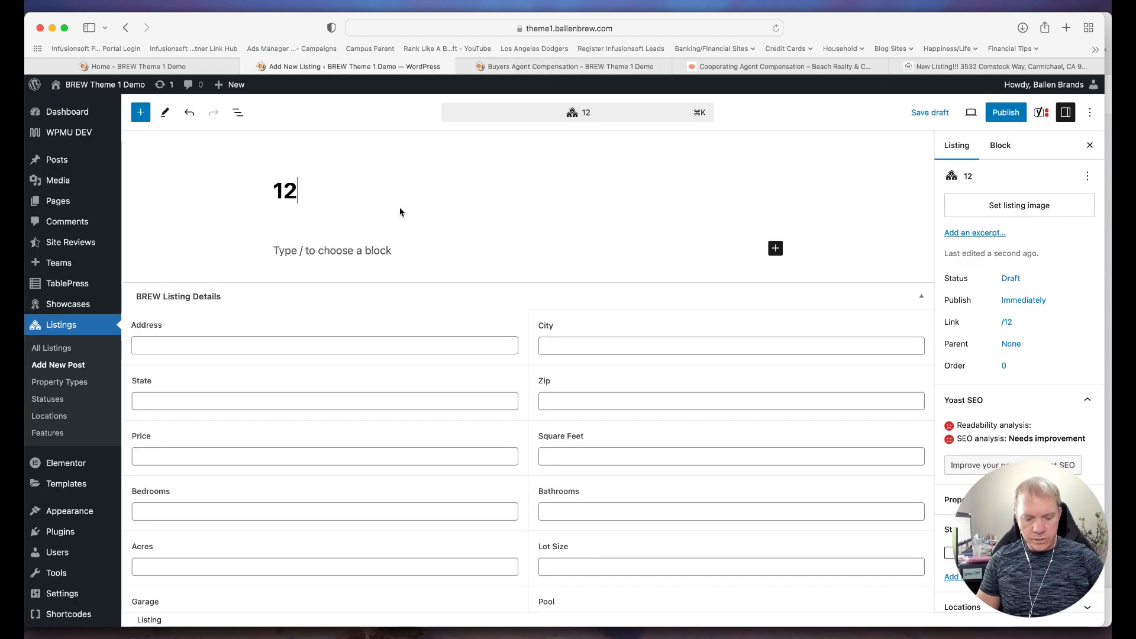
pyautogui.write('1 ')
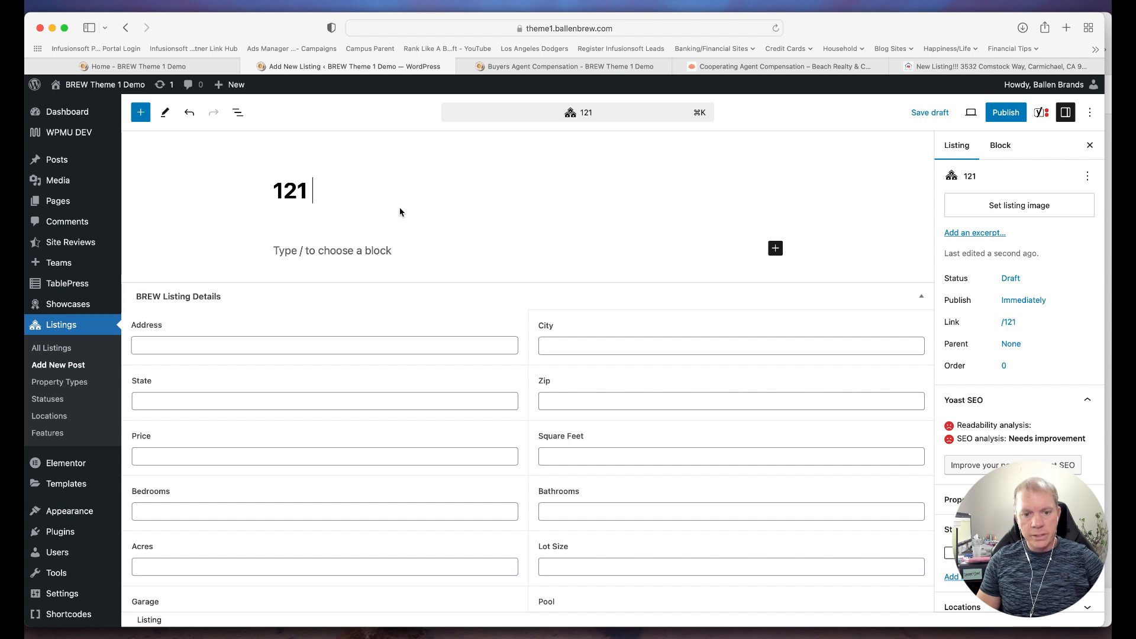
pyautogui.write('Avenue ')
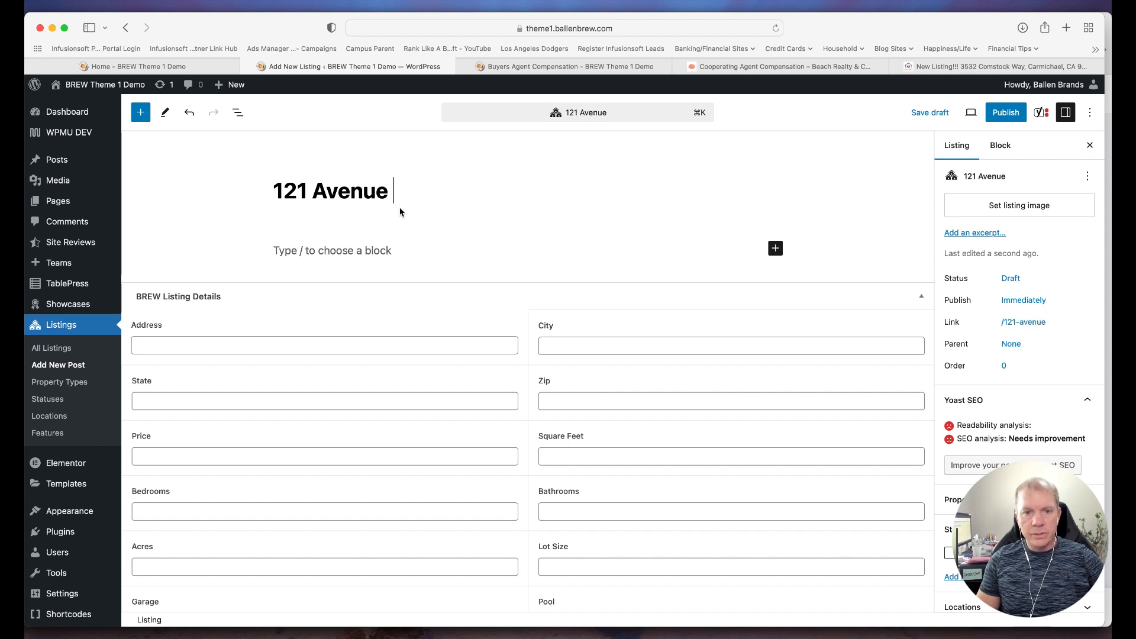
pyautogui.write('B, L')
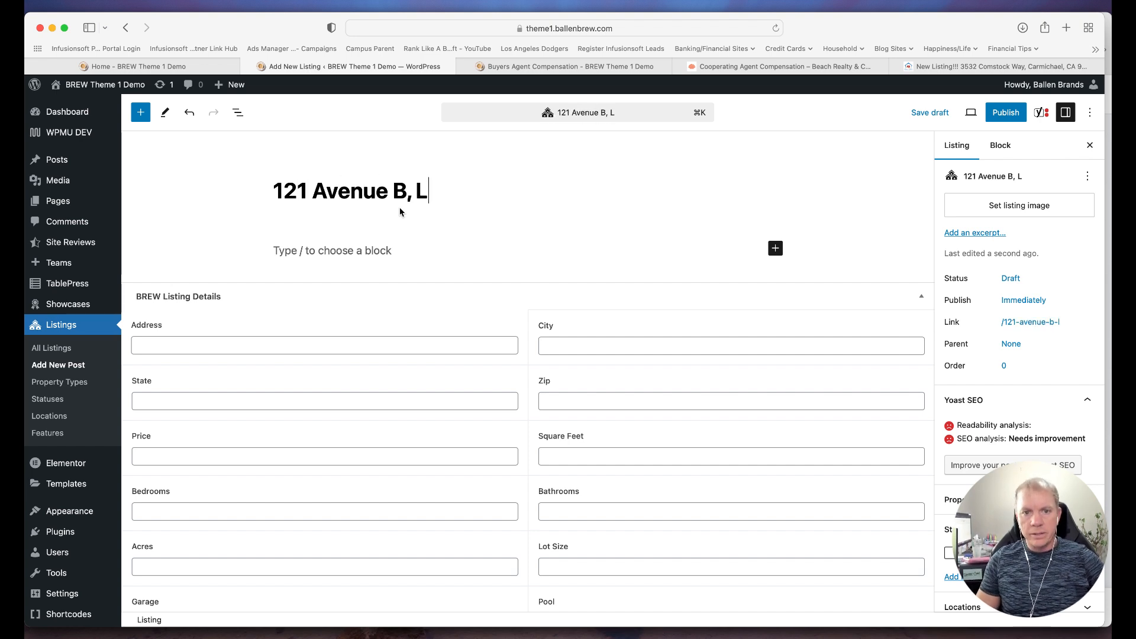
pyautogui.write('as Vegas, NV ')
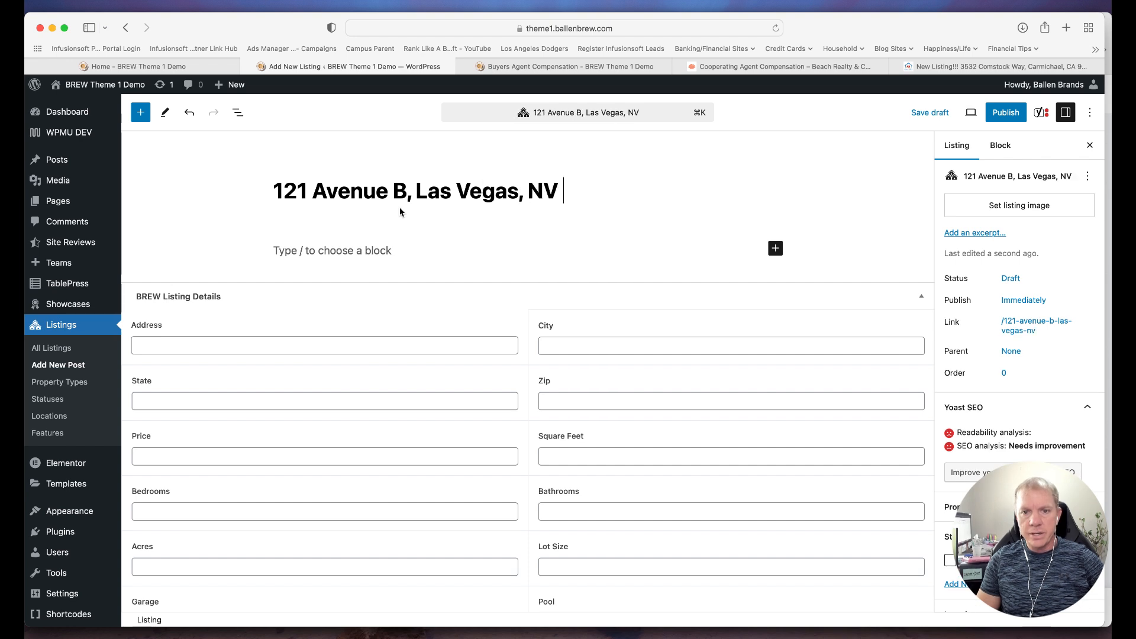
pyautogui.write('89005')
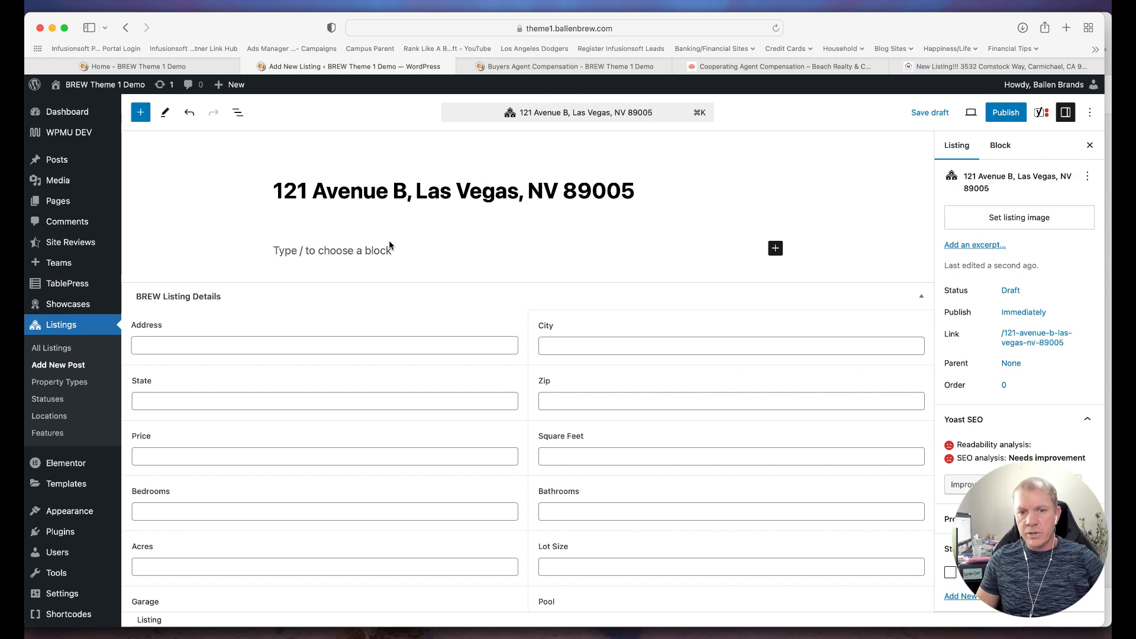
# Review the BREW Listing Details fields of the new listing and compare them with the example property's published details
pyautogui.scroll(-2, 422, 244)
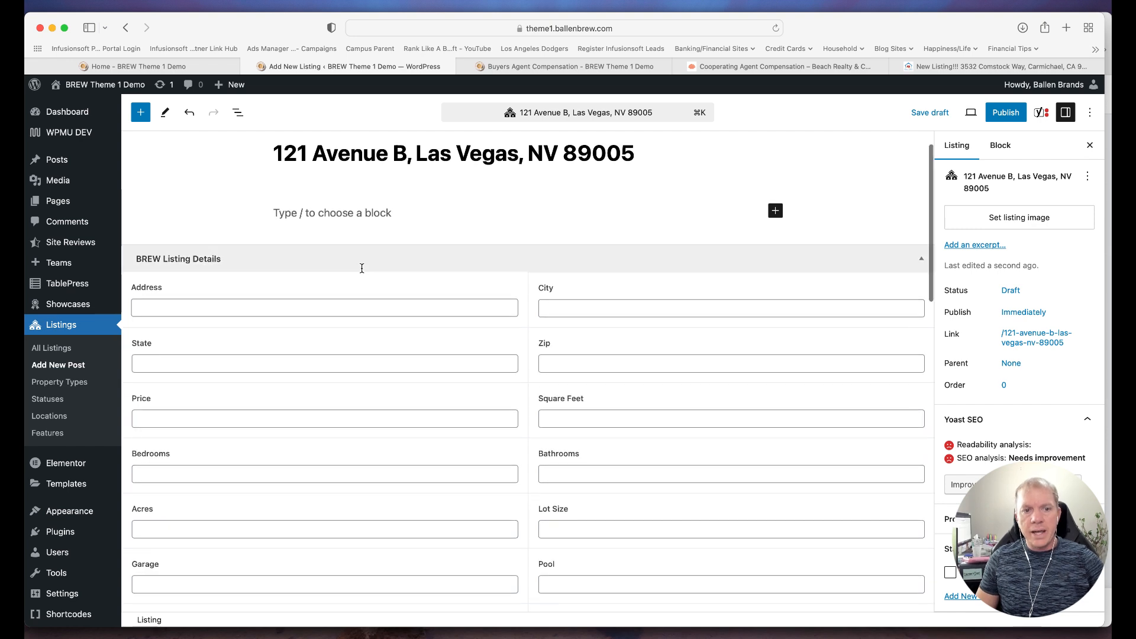
pyautogui.scroll(-2, 247, 296)
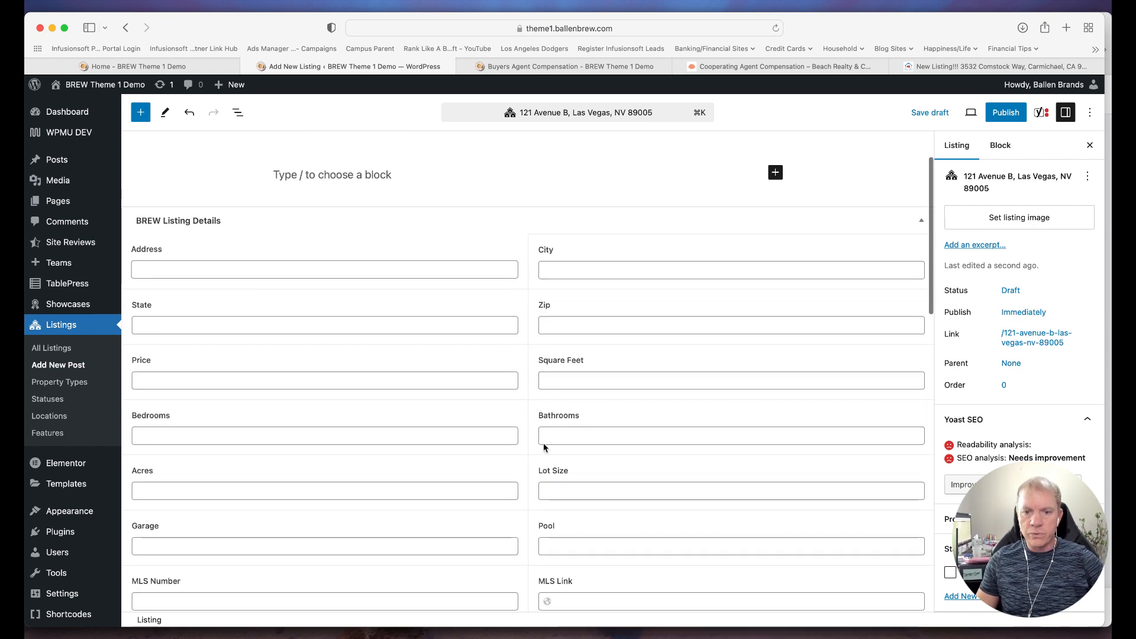
pyautogui.press('super+5')
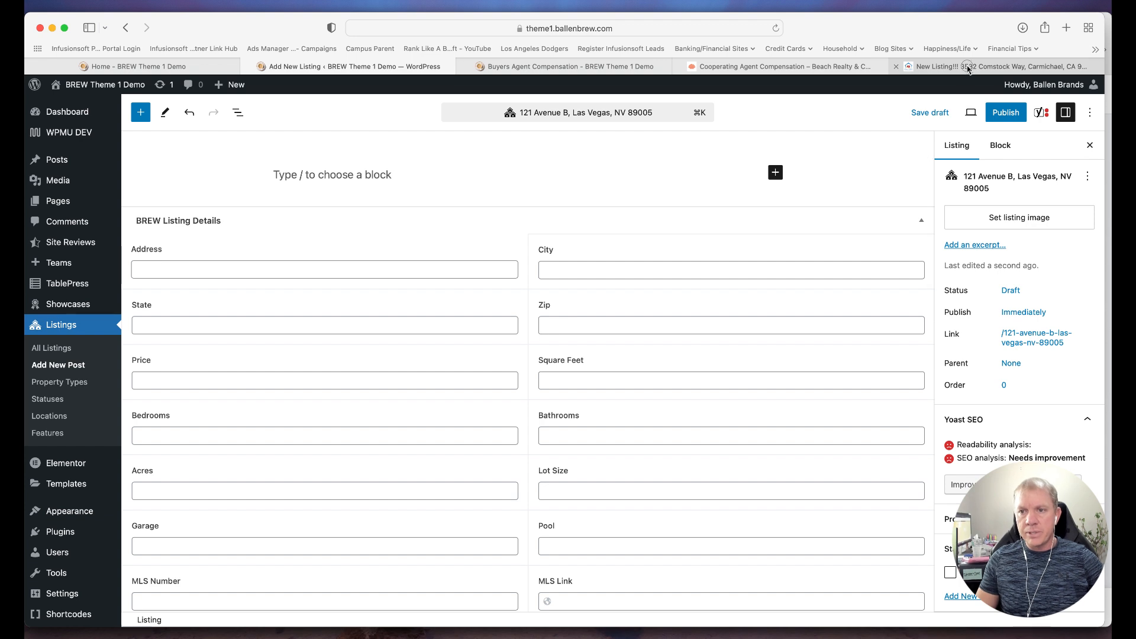
pyautogui.scroll(-3, 750, 322)
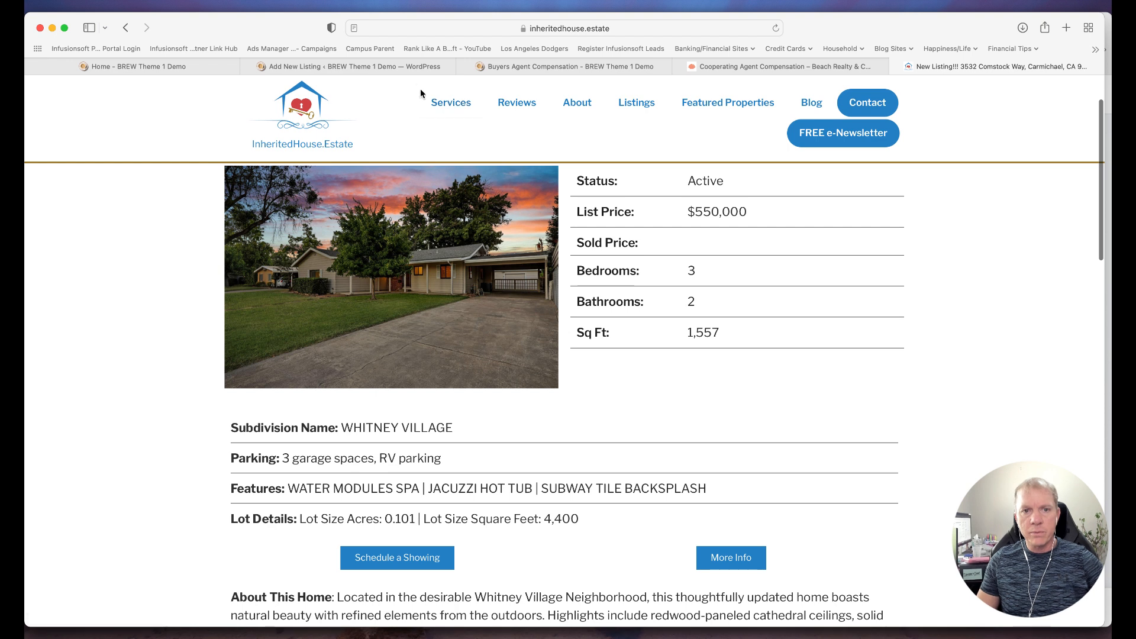
pyautogui.click(408, 68)
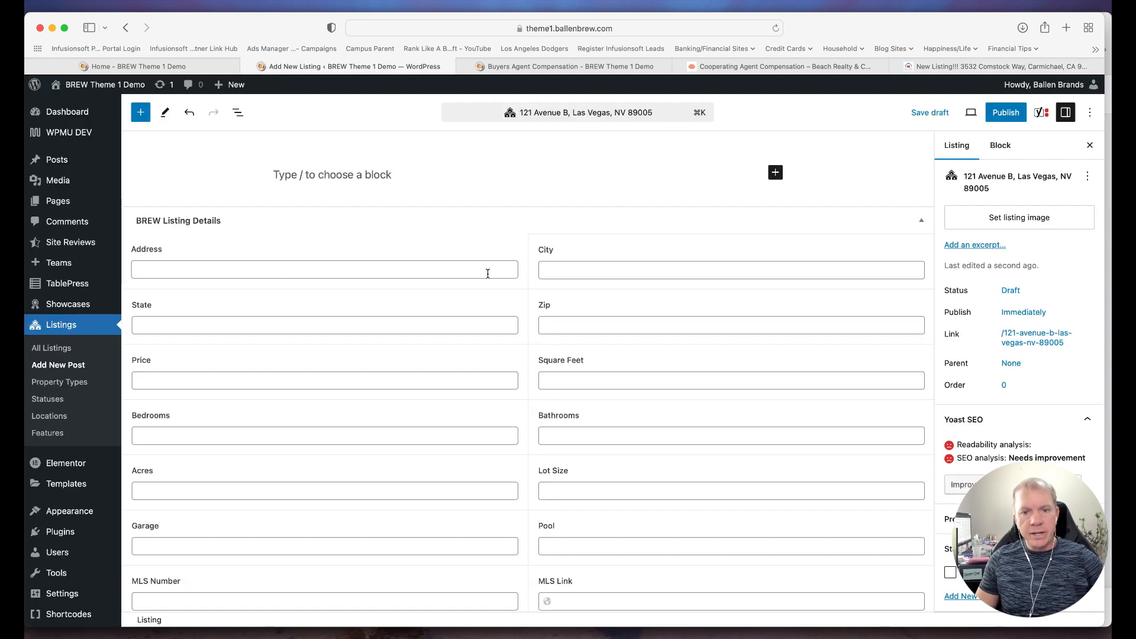
pyautogui.scroll(-2, 556, 409)
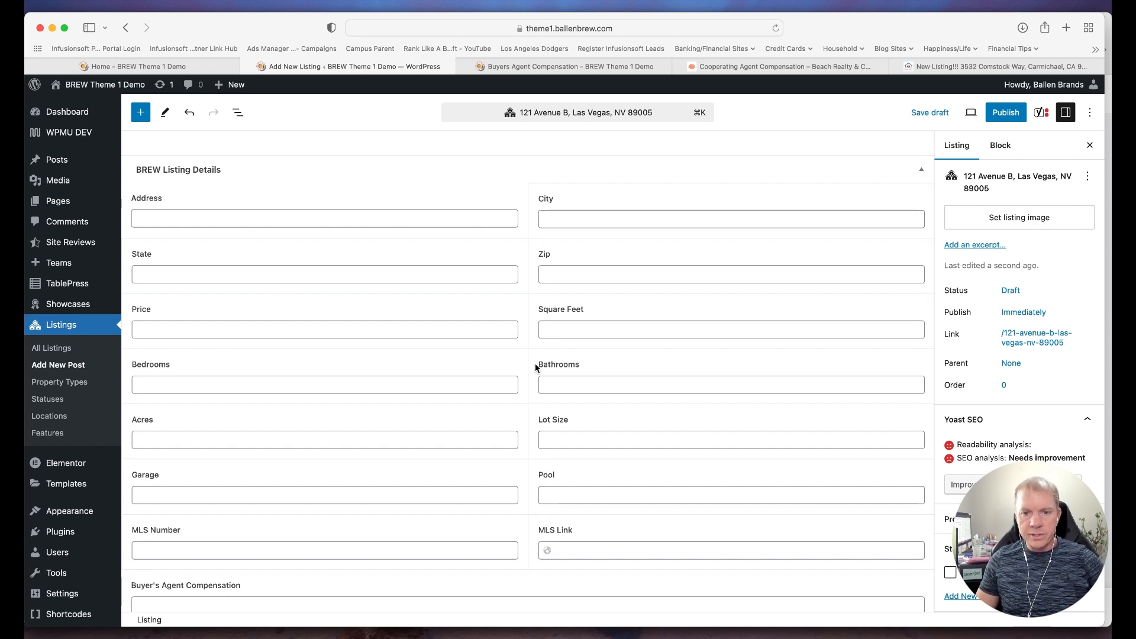
pyautogui.scroll(5, 523, 316)
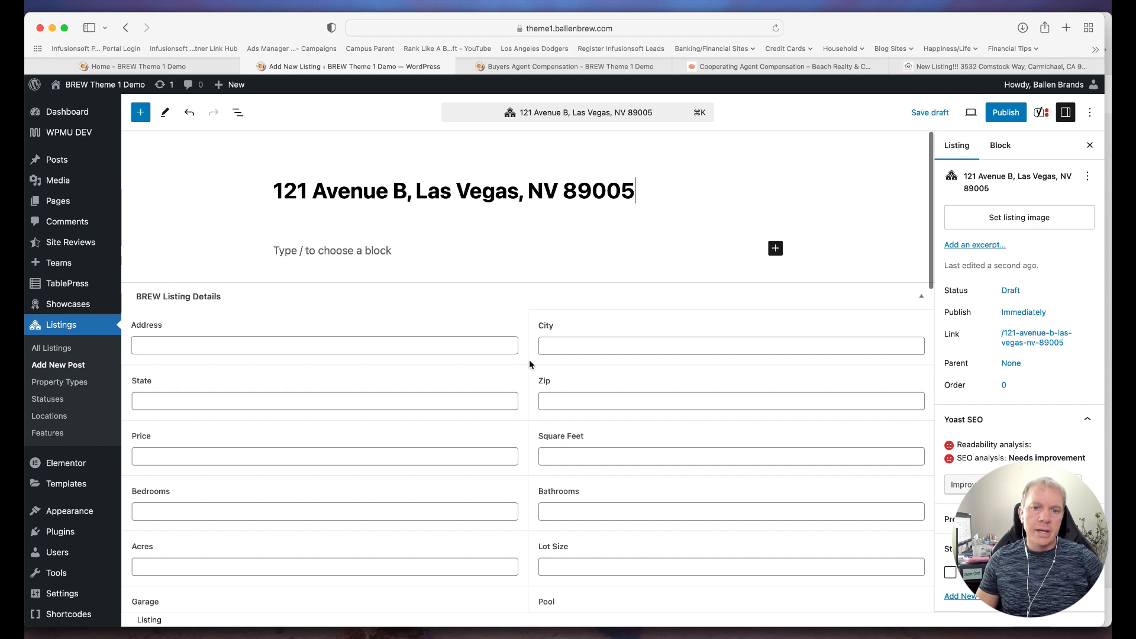
# Set the new listing's MLS Number to 123445 and go to the empty MLS Link field
pyautogui.scroll(-7, 530, 358)
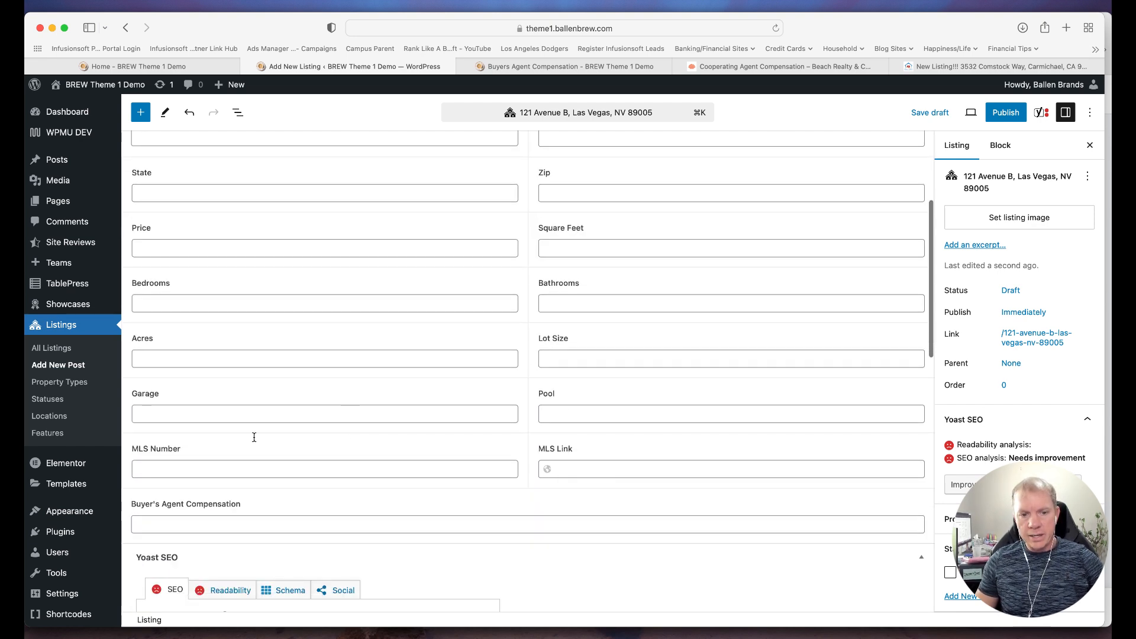
pyautogui.click(184, 469)
pyautogui.write('123445')
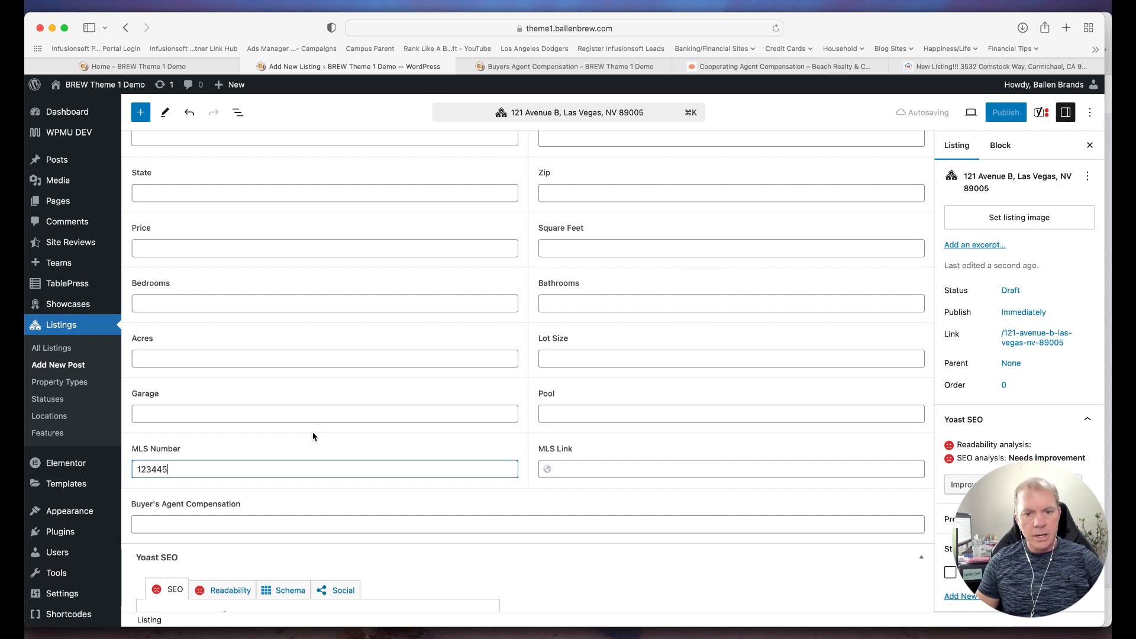
pyautogui.click(583, 469)
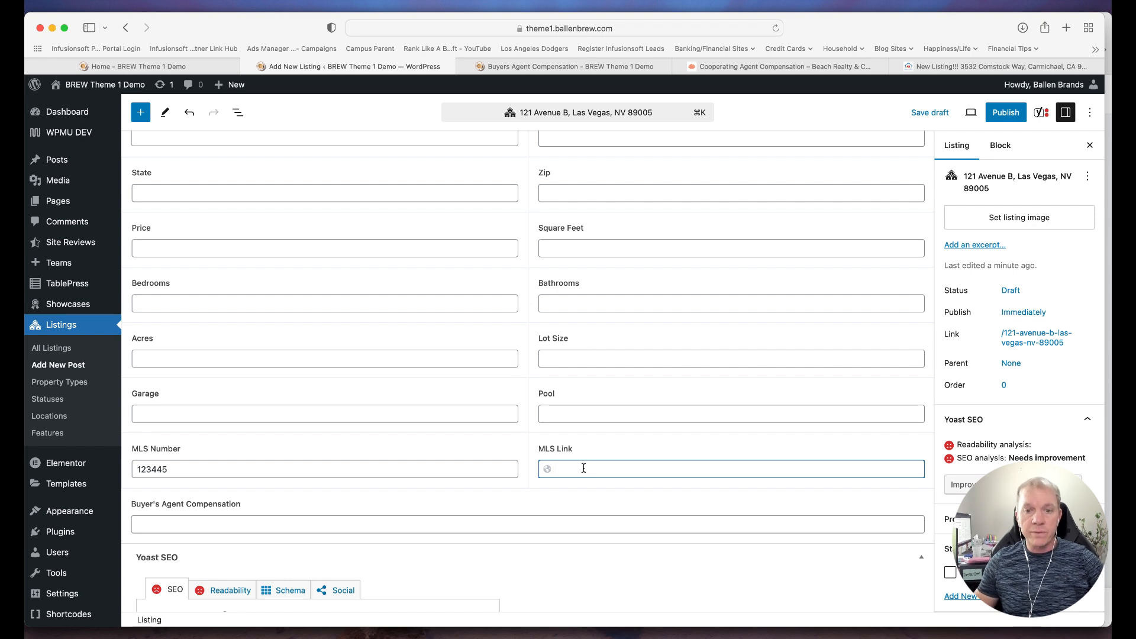
pyautogui.scroll(-2, 497, 451)
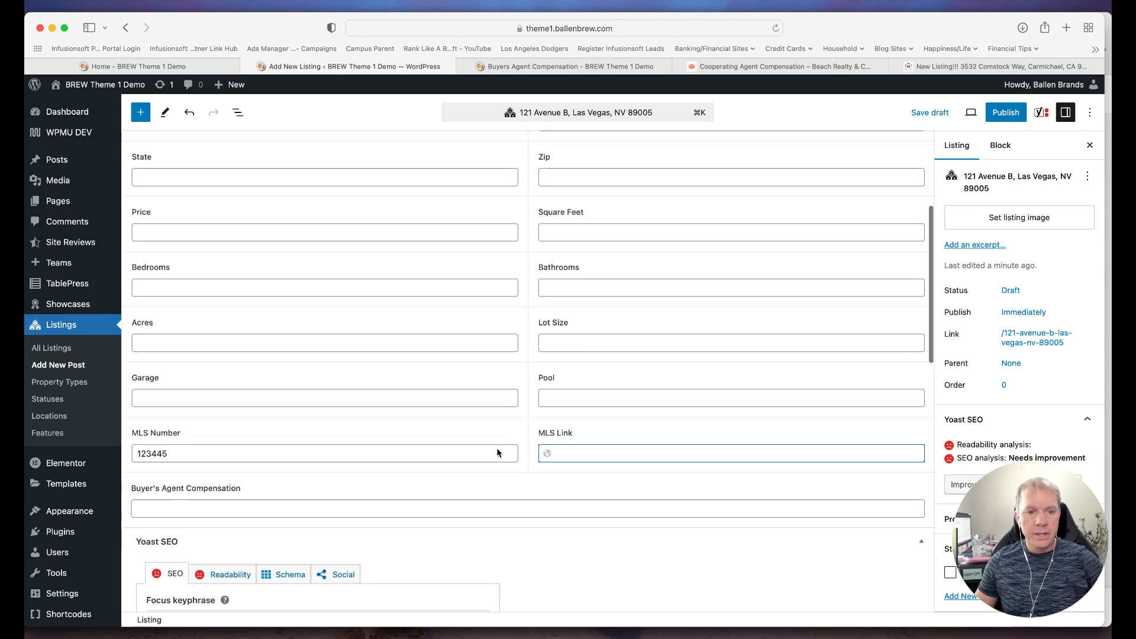
# Set the new listing's Buyer's Agent Compensation to $5,000
pyautogui.click(230, 470)
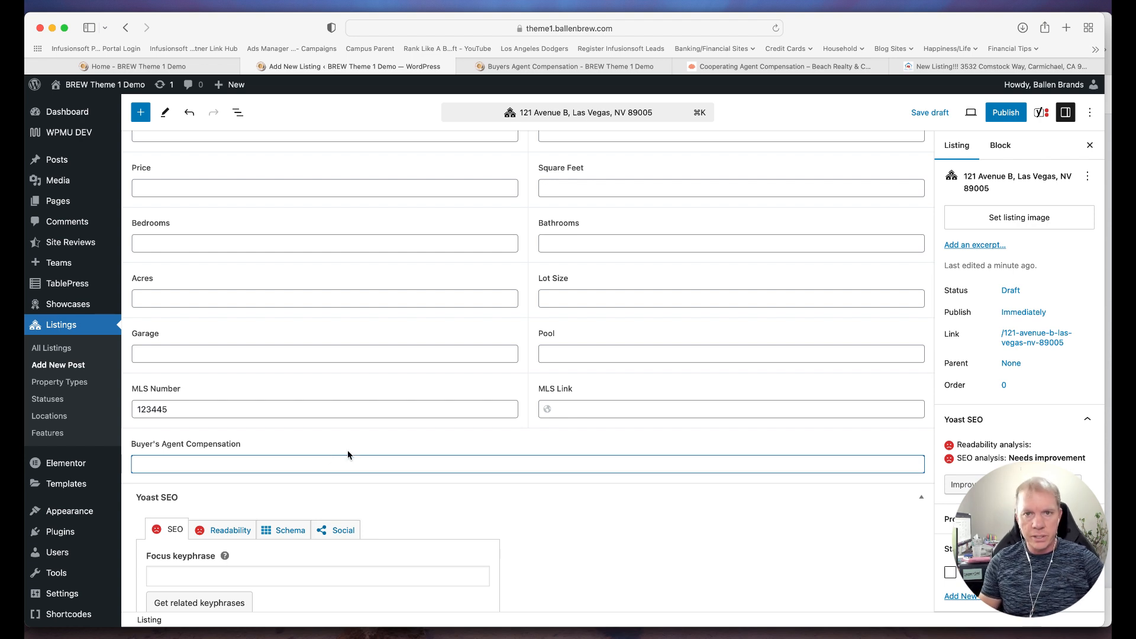
pyautogui.write('$5,000')
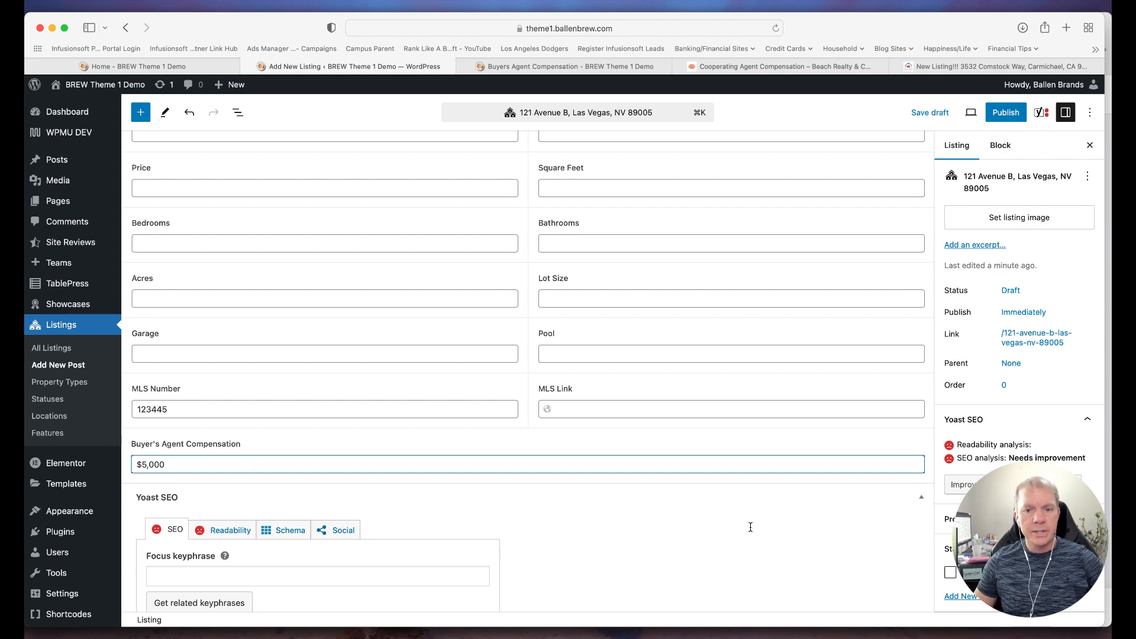
pyautogui.scroll(-2, 751, 531)
pyautogui.scroll(5, 750, 531)
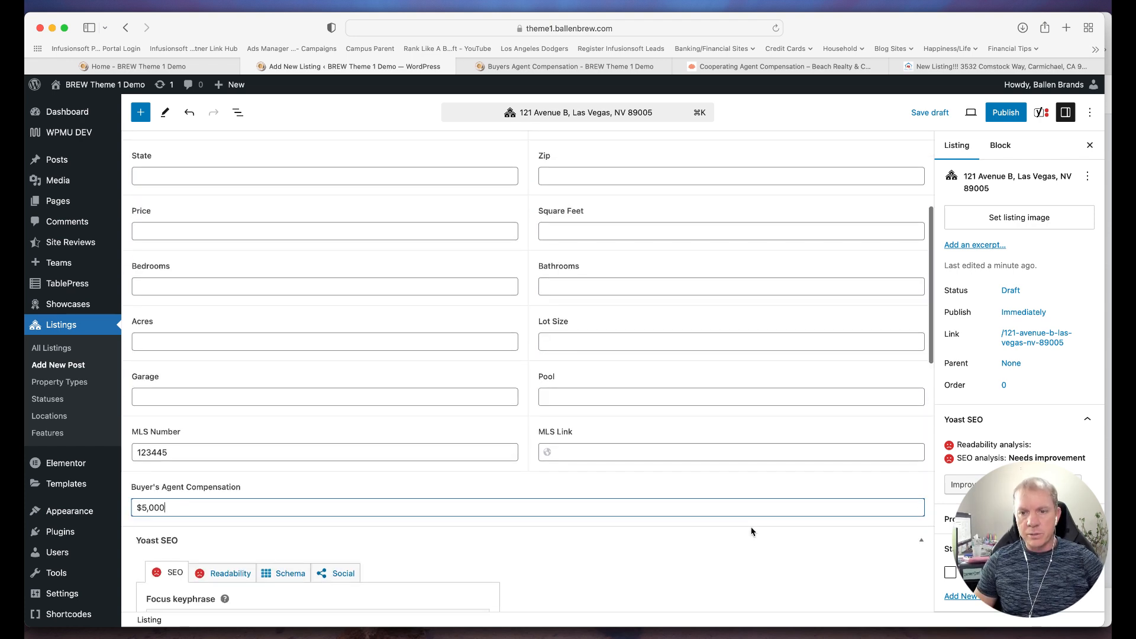
pyautogui.scroll(1, 750, 527)
pyautogui.scroll(-3, 750, 527)
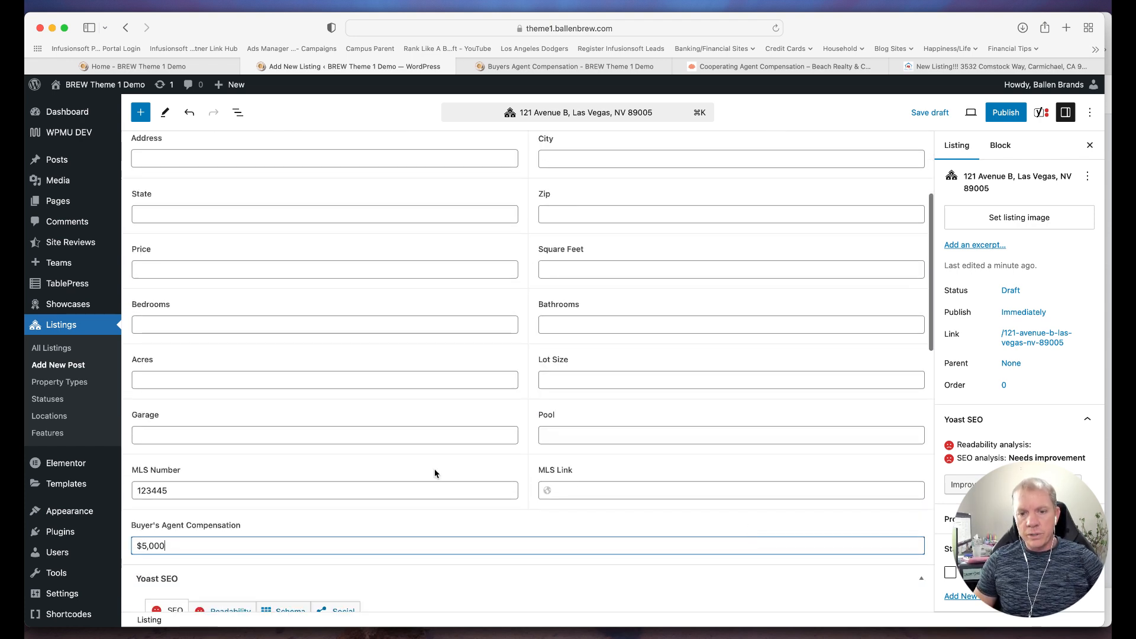
pyautogui.click(572, 490)
pyautogui.write('https://')
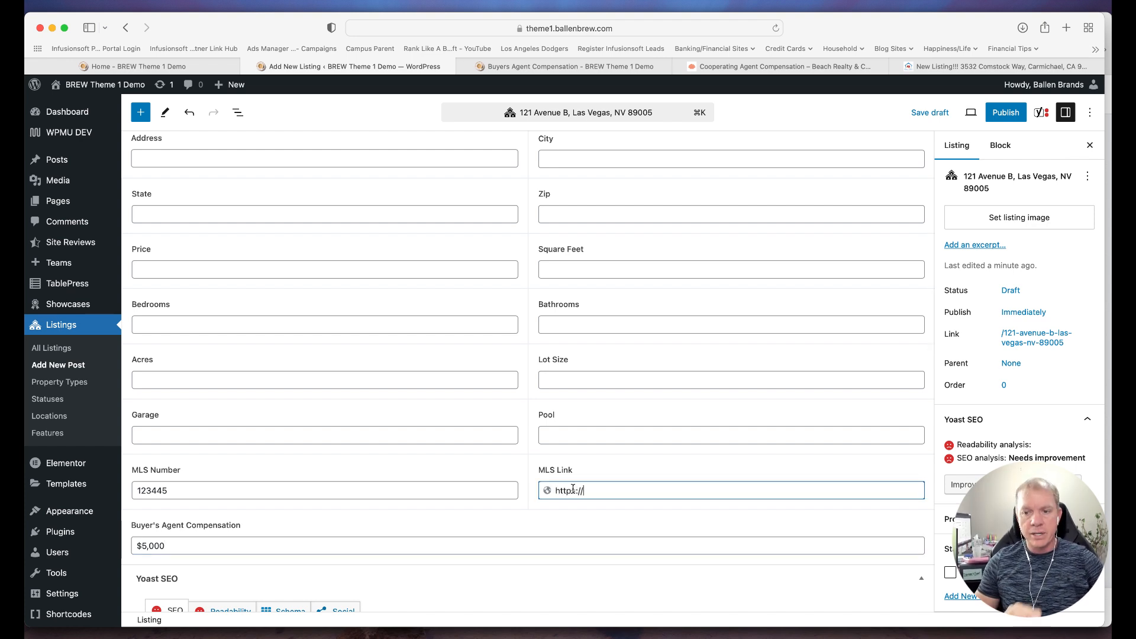
pyautogui.write('mainstreet.com')
# Set the existing media library photo luxury-home.png as the listing image
pyautogui.scroll(-5, 573, 489)
pyautogui.scroll(10, 599, 458)
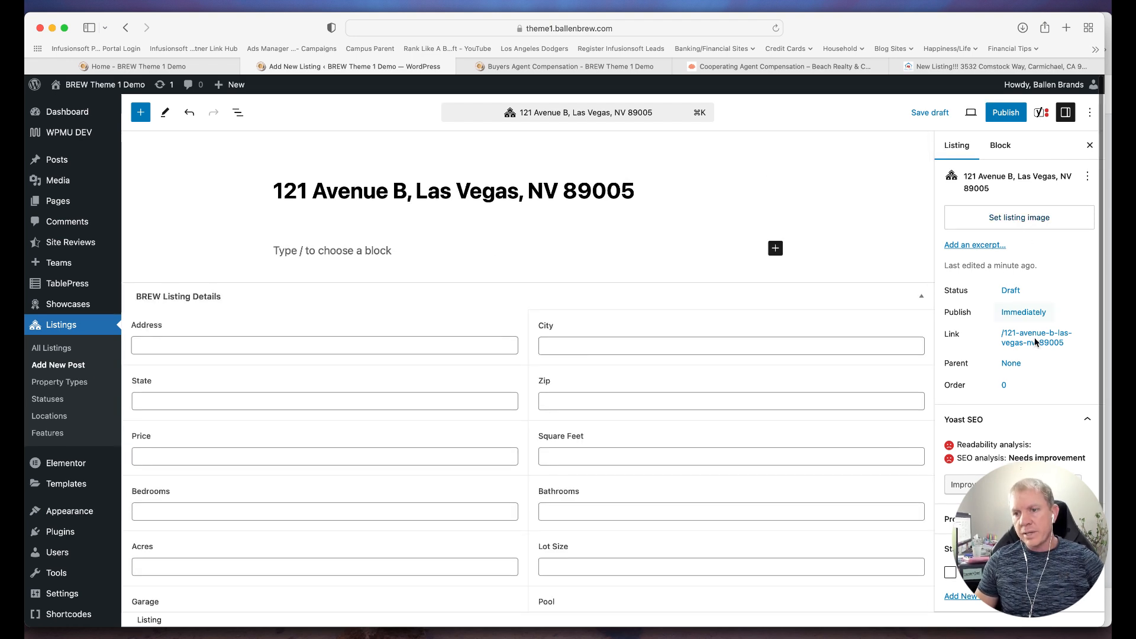
pyautogui.click(1017, 222)
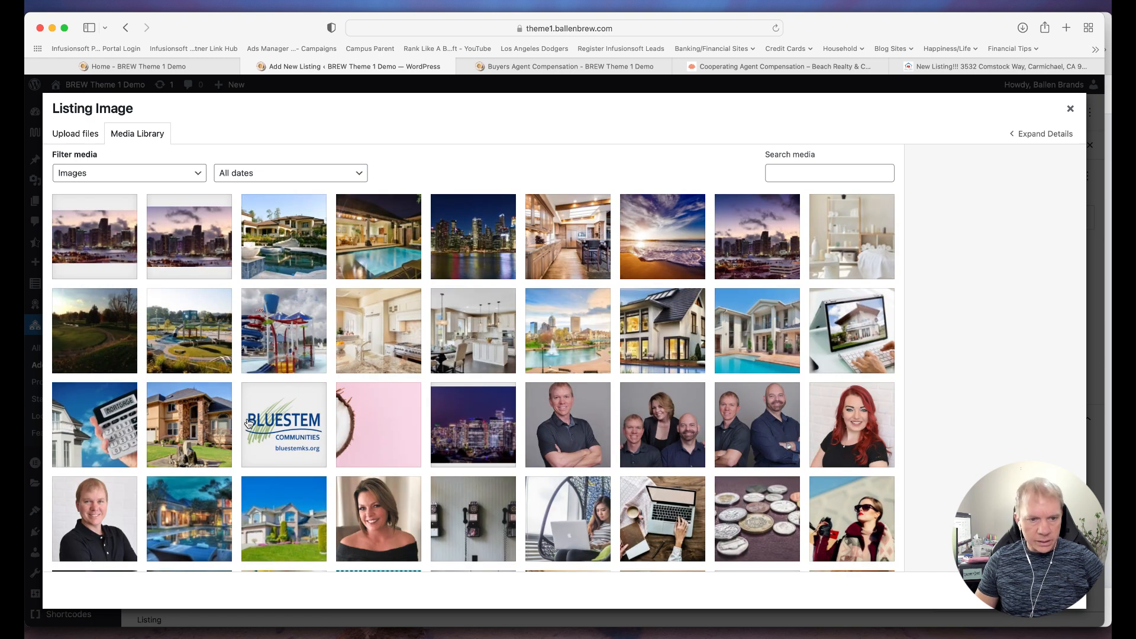
pyautogui.click(186, 437)
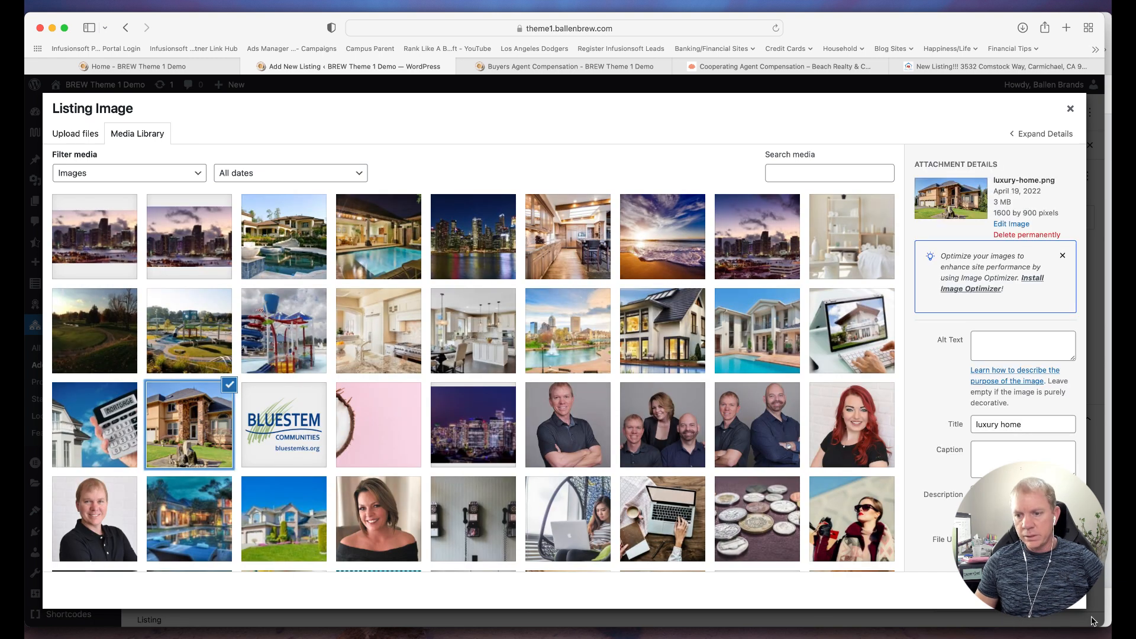
pyautogui.click(1033, 590)
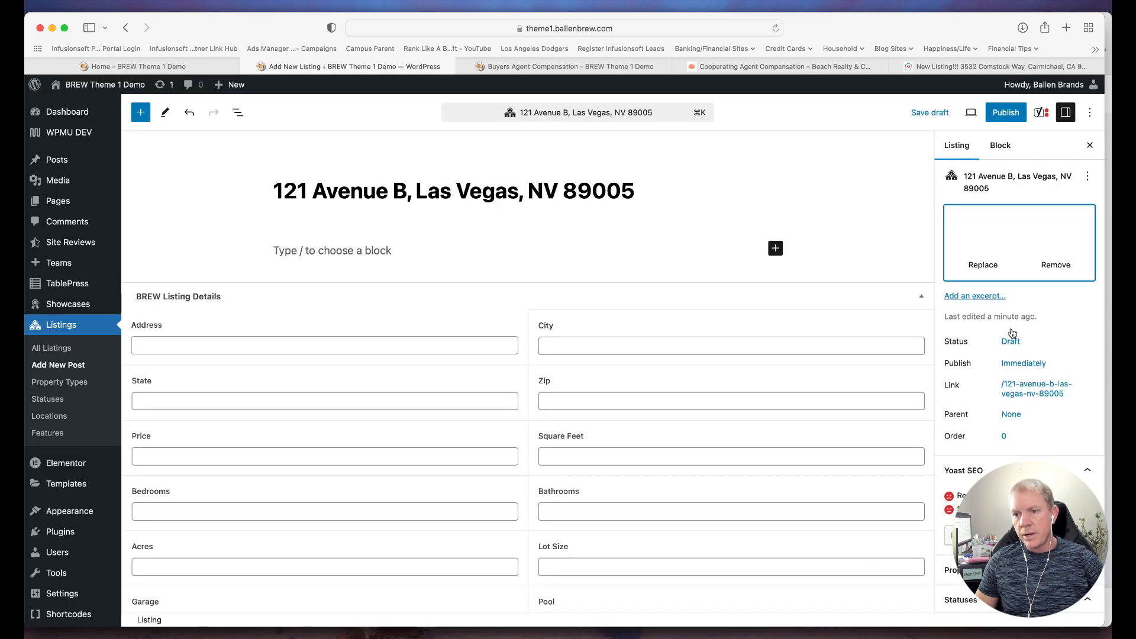
# Assign the Active status to the new listing in its property status options
pyautogui.scroll(-3, 1026, 330)
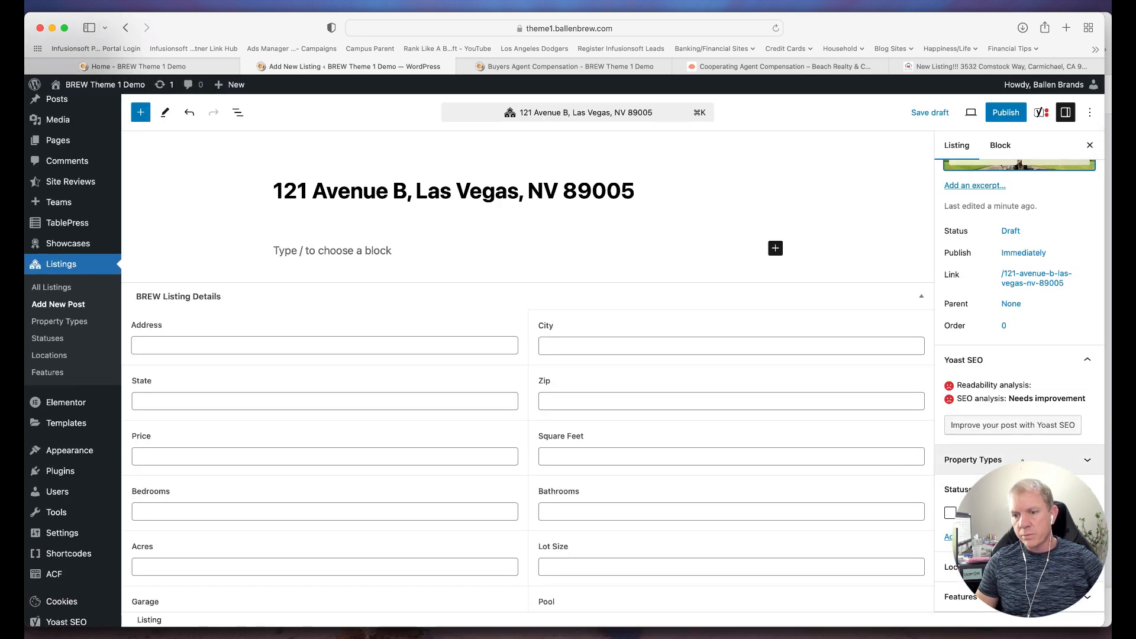
pyautogui.click(1022, 461)
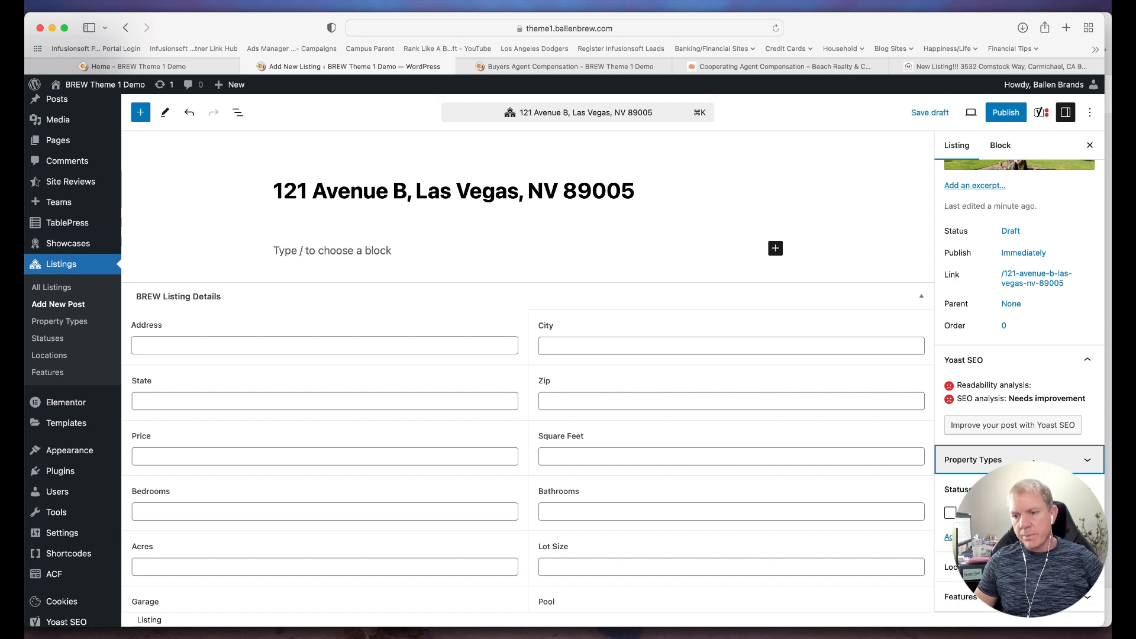
pyautogui.scroll(-2, 953, 516)
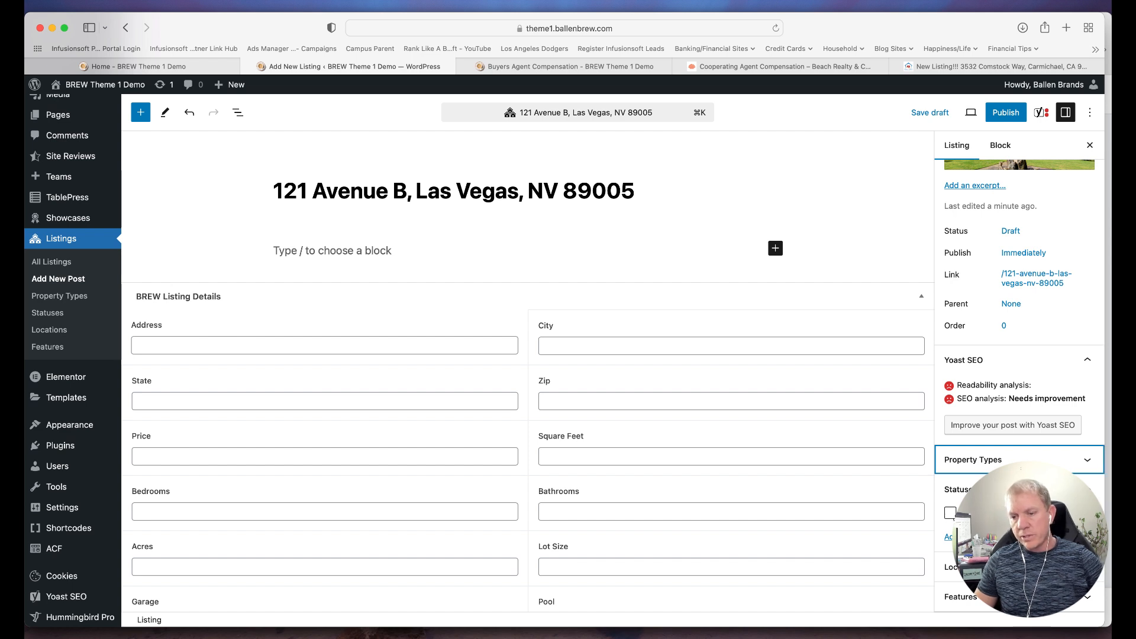
pyautogui.click(949, 514)
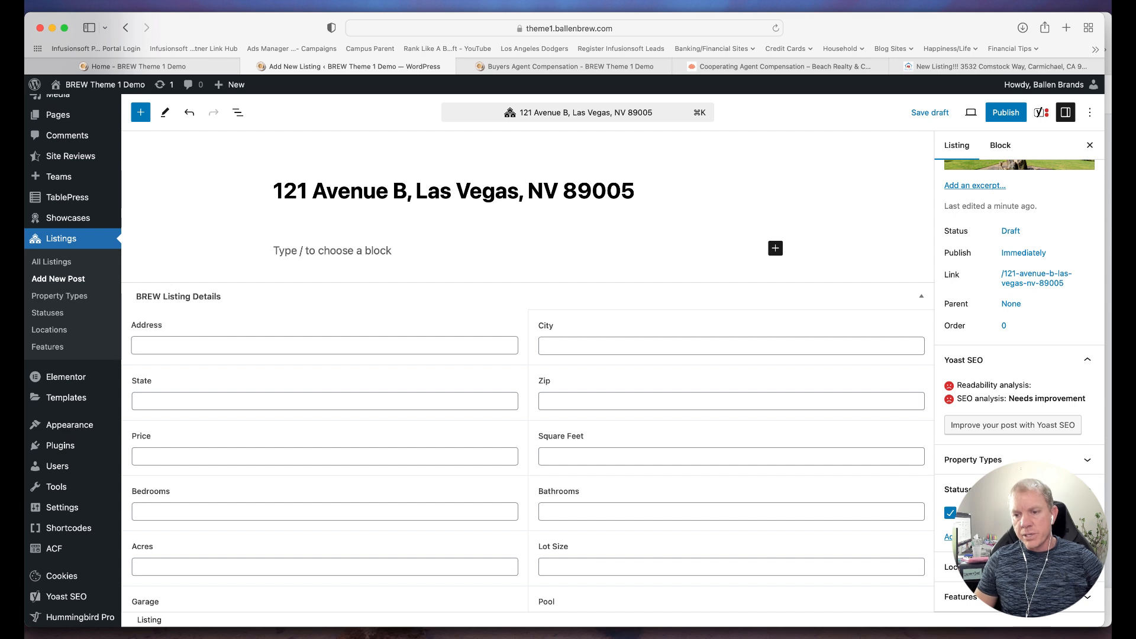
pyautogui.scroll(-2, 953, 516)
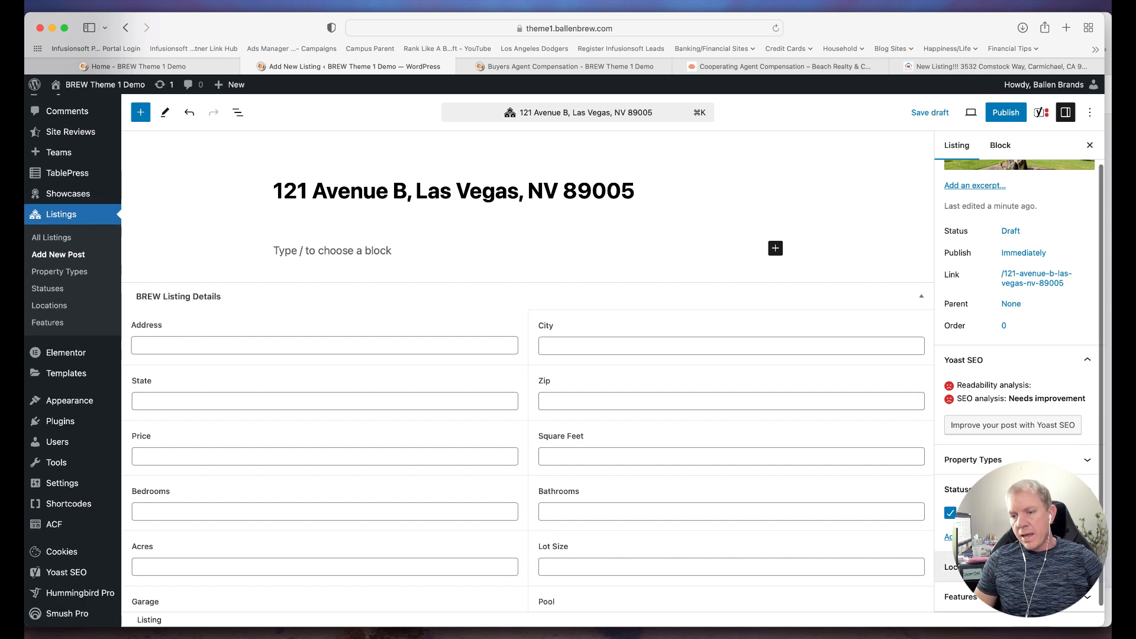
# Expand the listing's Locations and Features sections and review the options they offer
pyautogui.click(1087, 567)
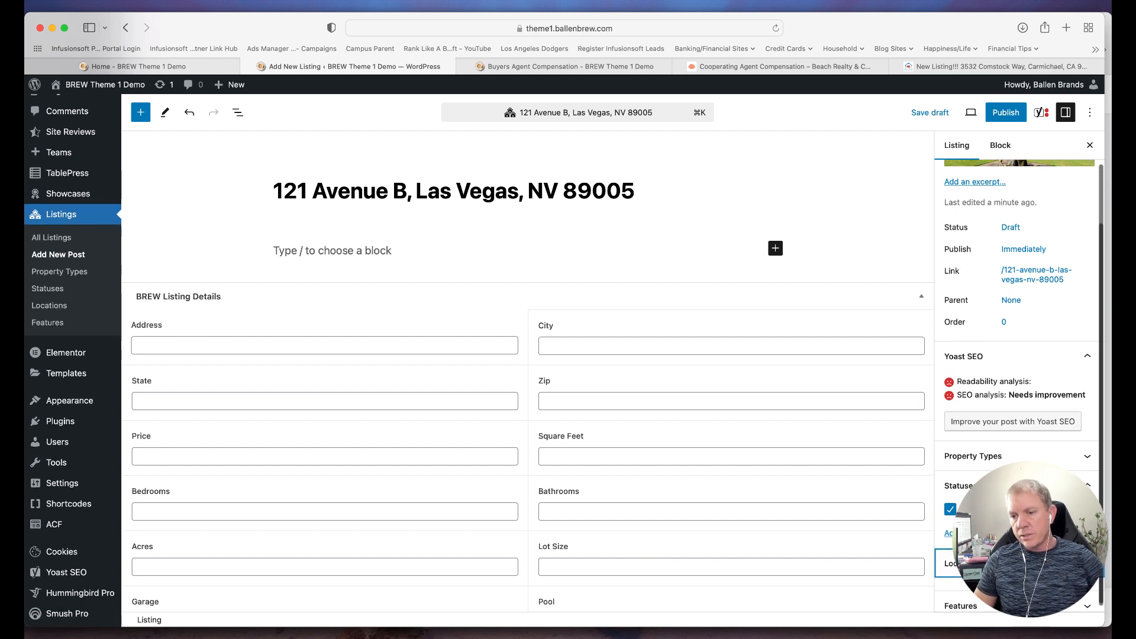
pyautogui.scroll(-3, 1066, 551)
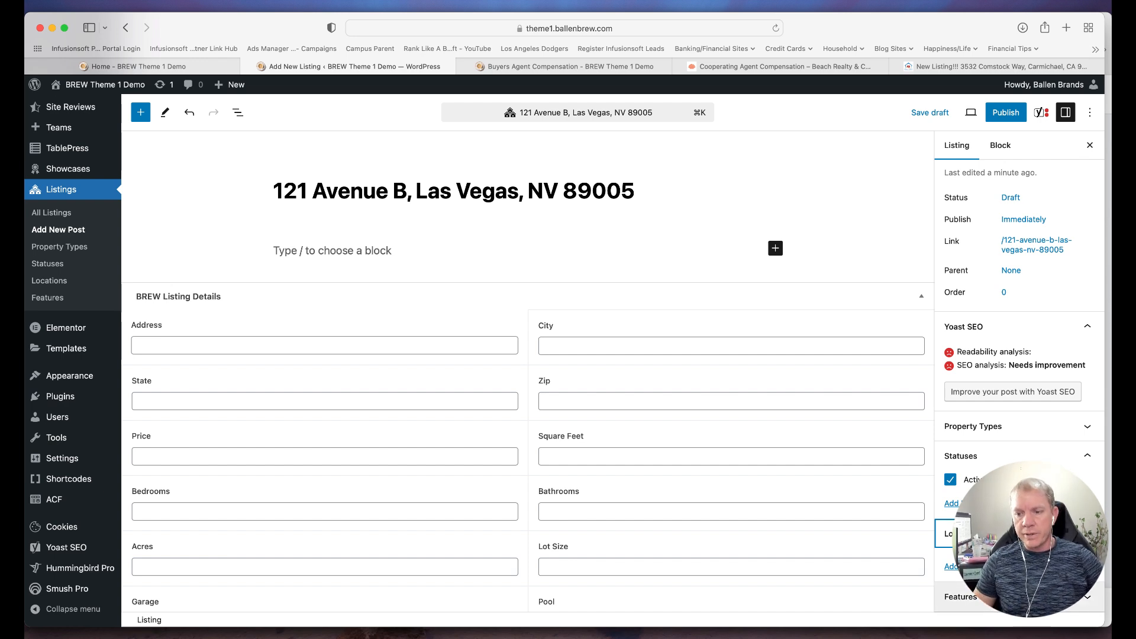
pyautogui.click(1020, 597)
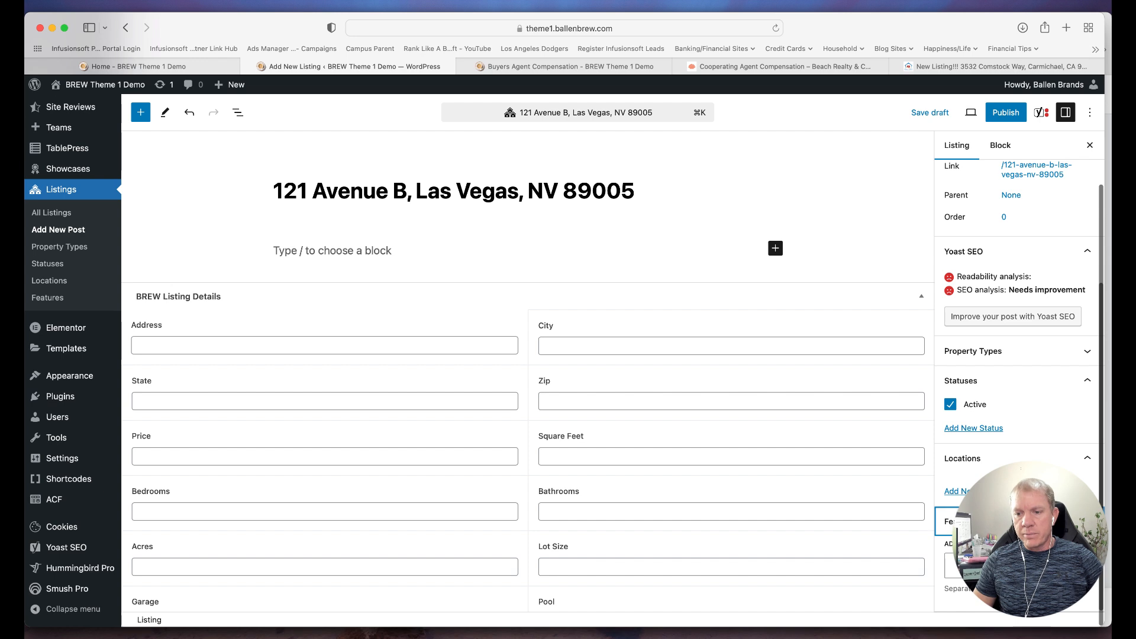
pyautogui.scroll(5, 1018, 320)
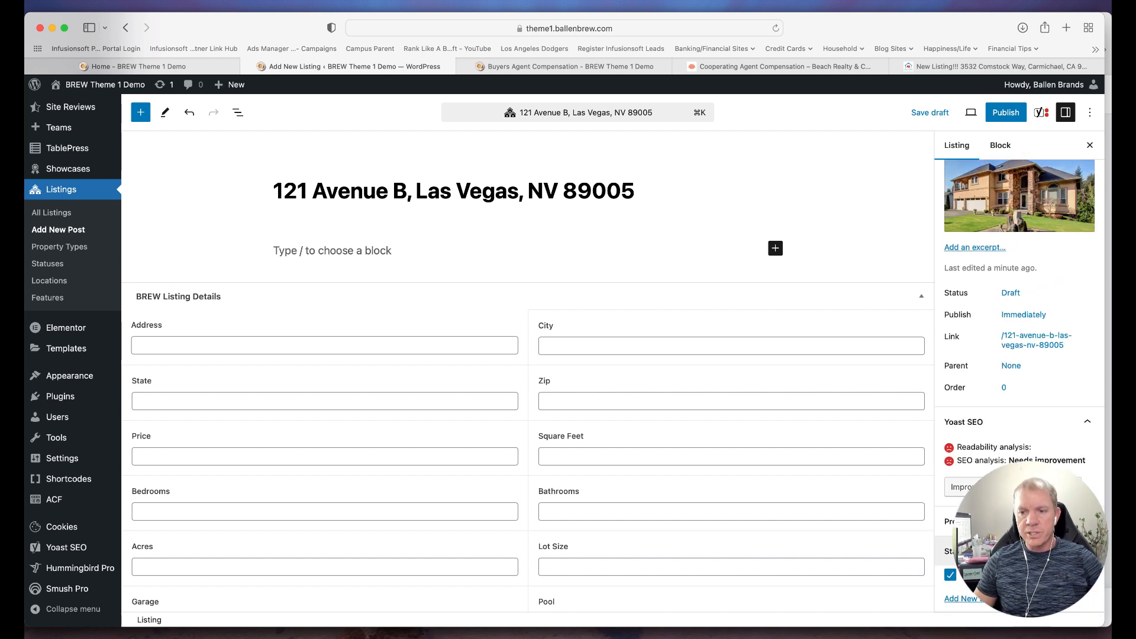
pyautogui.scroll(4, 627, 390)
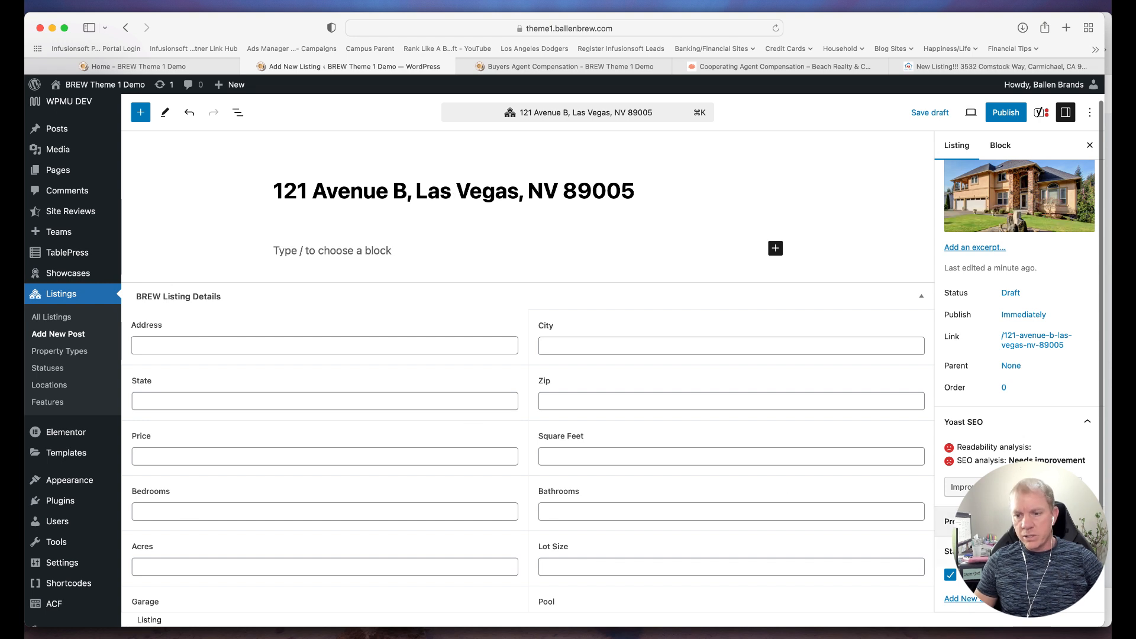
# Check the completed MLS and compensation fields and publish the new listing
pyautogui.scroll(-5, 445, 456)
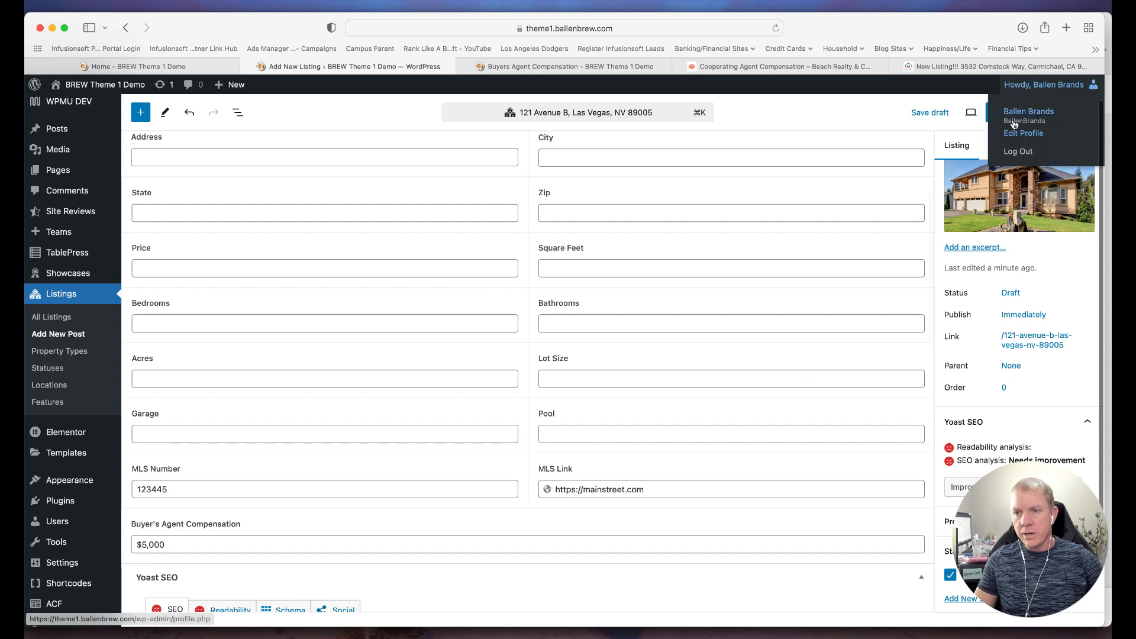
pyautogui.click(1005, 113)
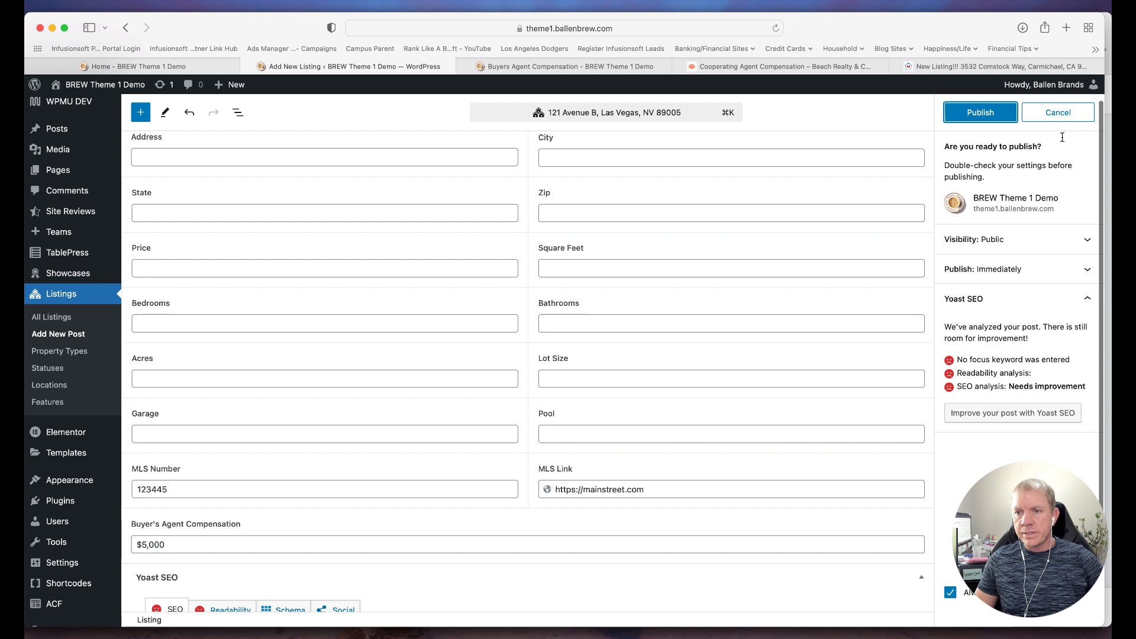
pyautogui.click(977, 112)
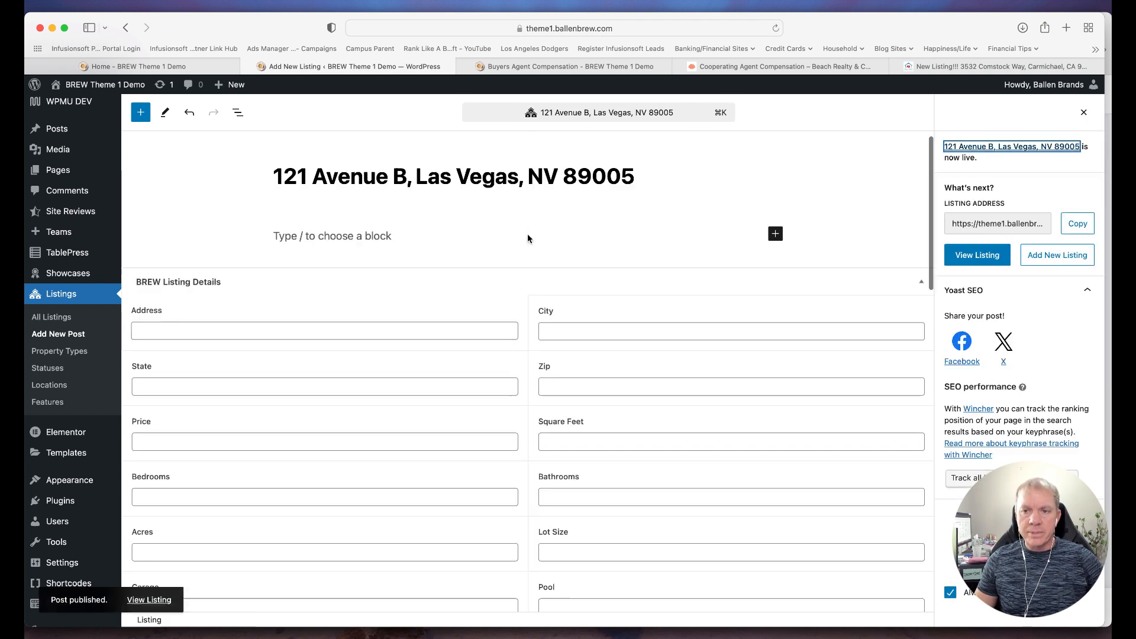
# Reload the demo site's Buyers Agent Compensation page and check the new listing's row in the table
pyautogui.click(559, 68)
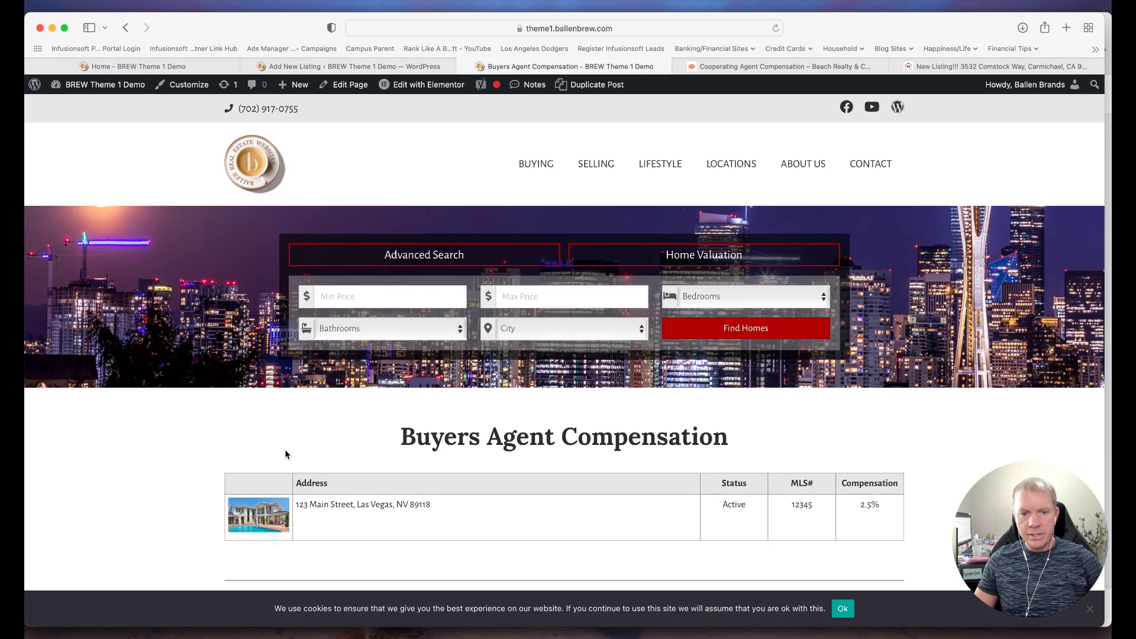
pyautogui.press('super+r')
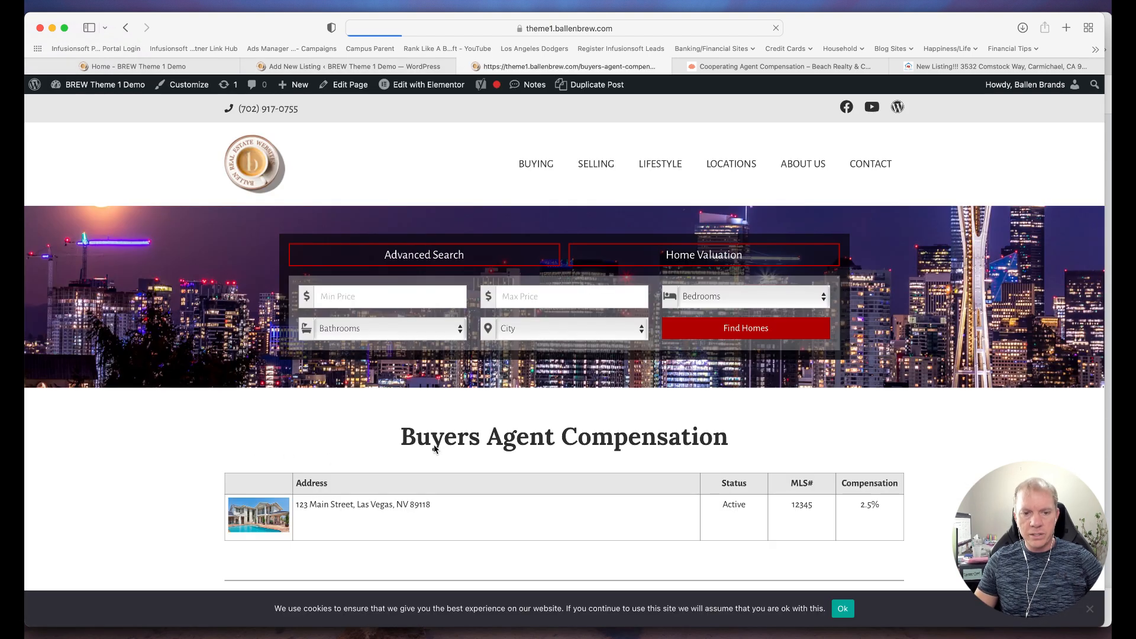
pyautogui.scroll(-5, 439, 450)
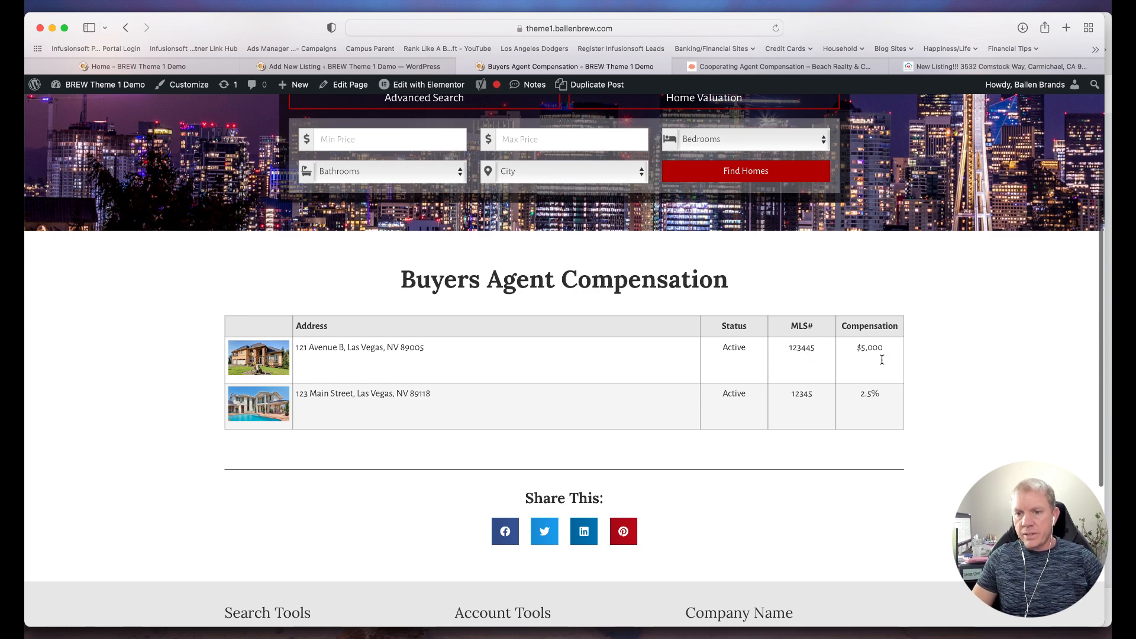
pyautogui.scroll(5, 563, 412)
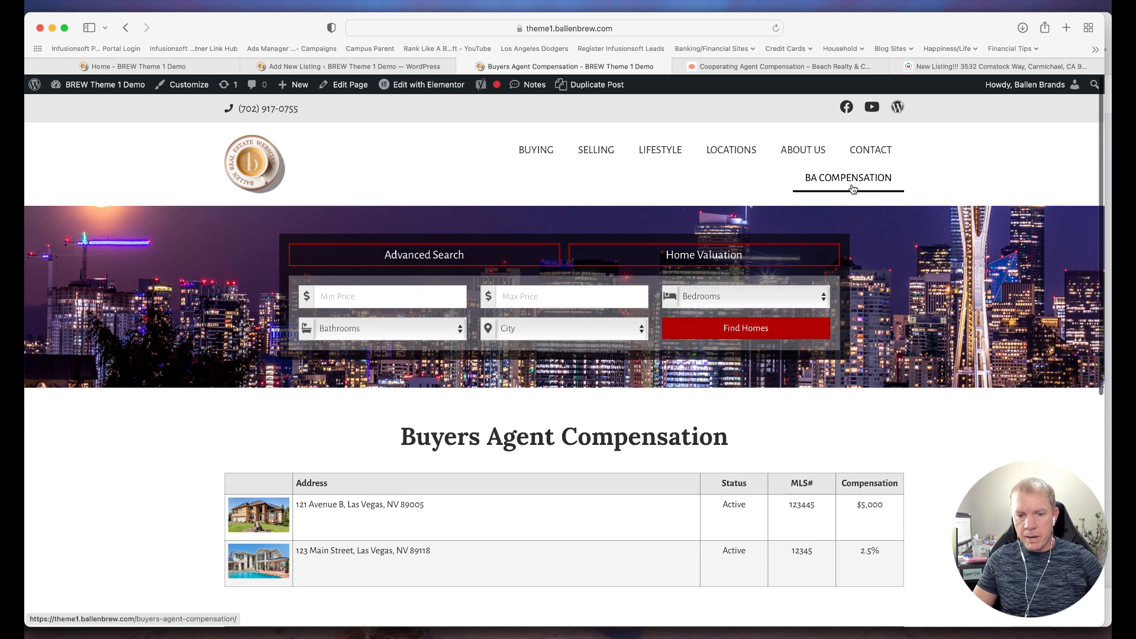
pyautogui.scroll(-7, 727, 325)
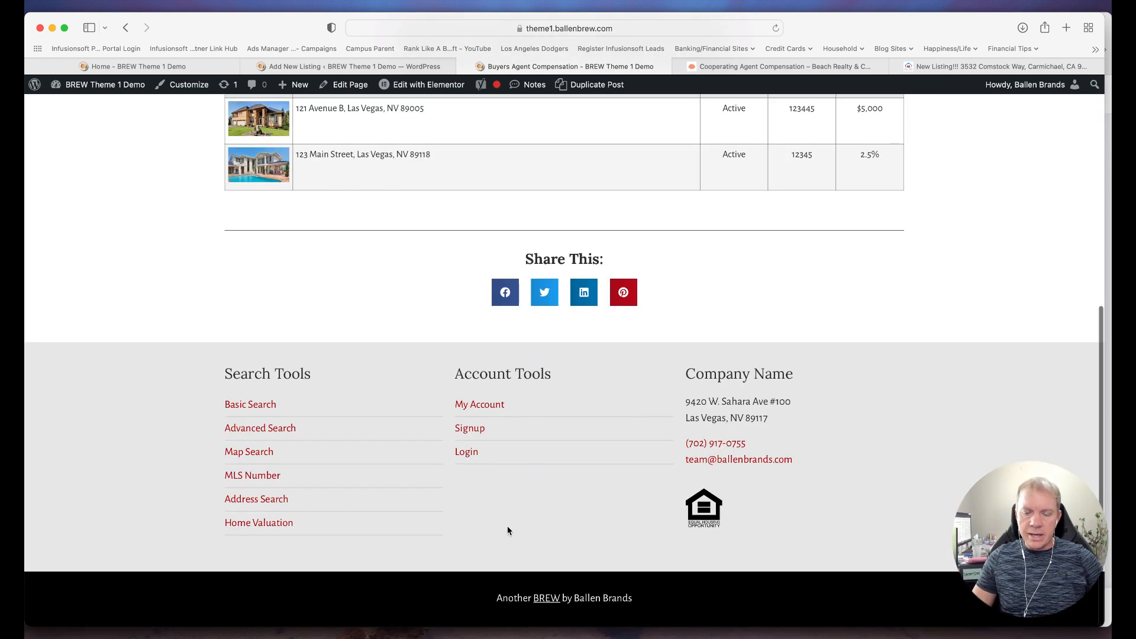
pyautogui.scroll(10, 717, 459)
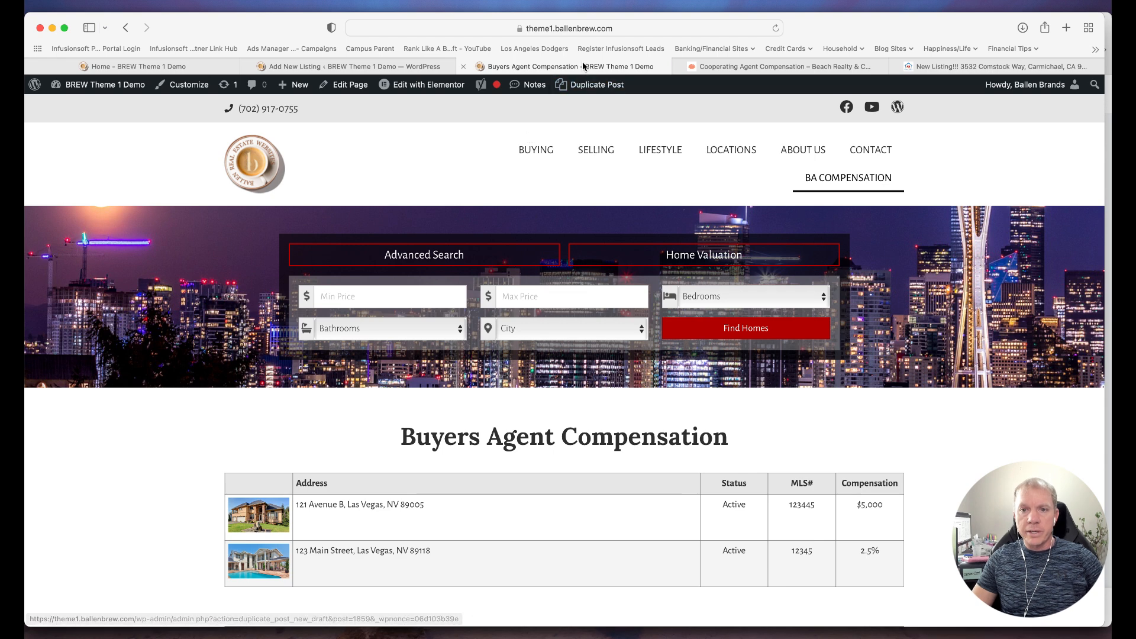
# Examine the disclaimer and town-by-town tables on Beach Realty's Cooperating Agent Compensation page, and return to the demo site's home page
pyautogui.click(765, 69)
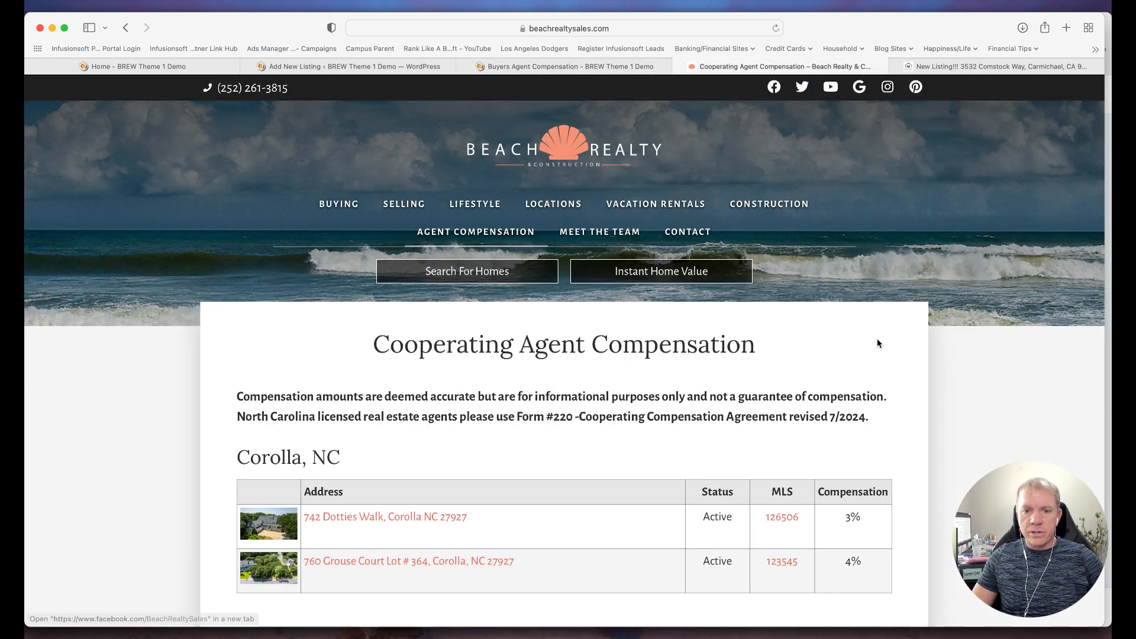
pyautogui.scroll(-5, 936, 365)
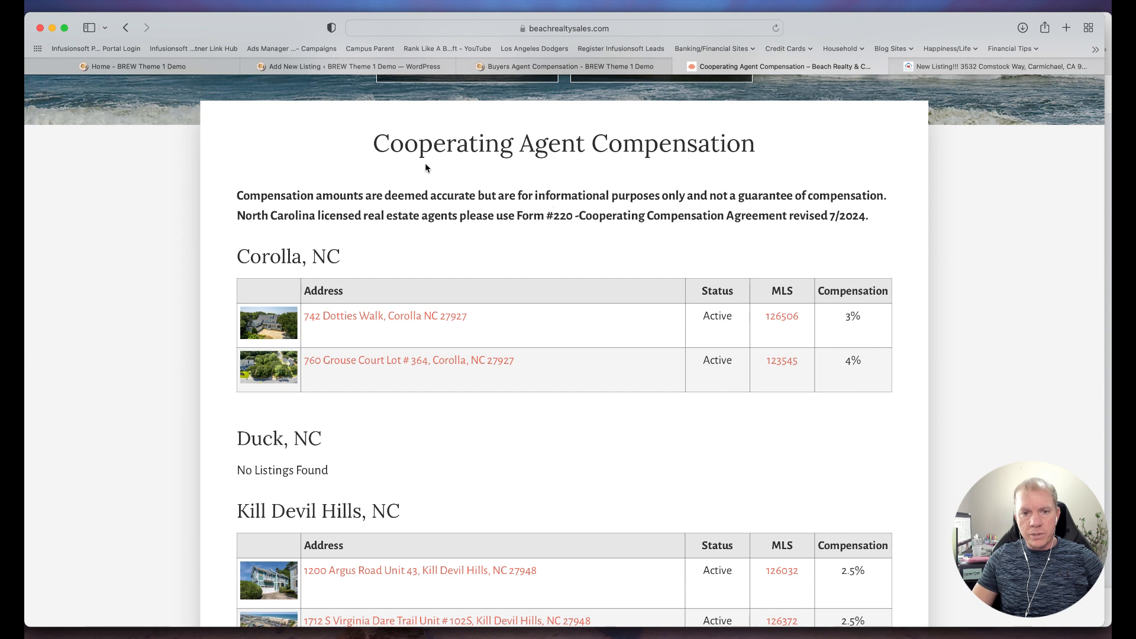
pyautogui.moveTo(260, 198); pyautogui.dragTo(685, 223)
pyautogui.click(496, 201)
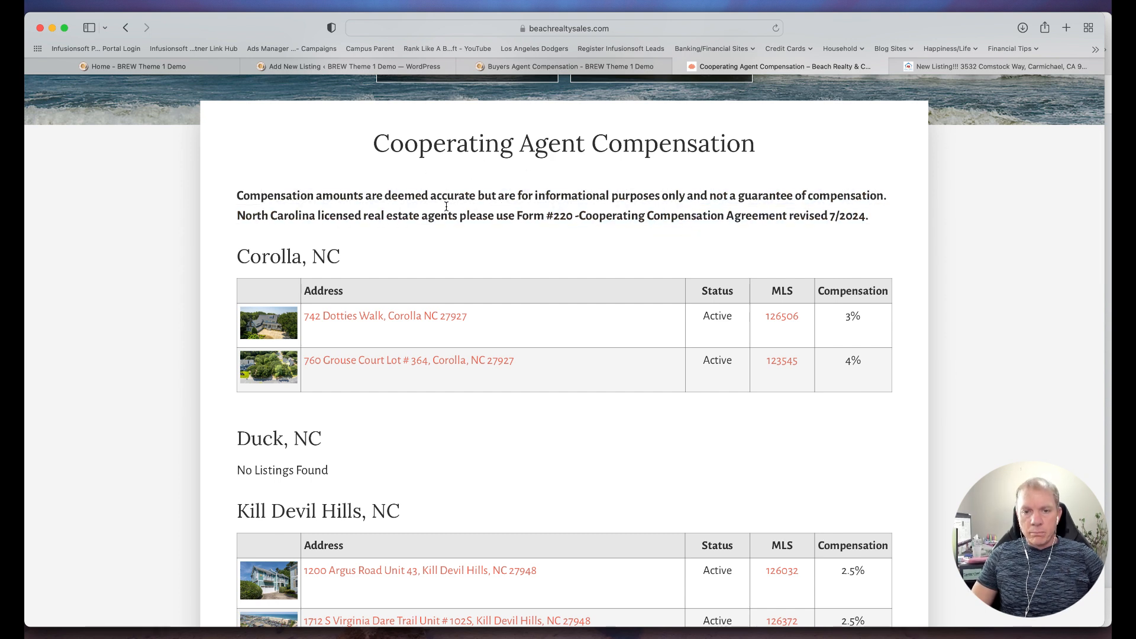
pyautogui.scroll(-3, 499, 222)
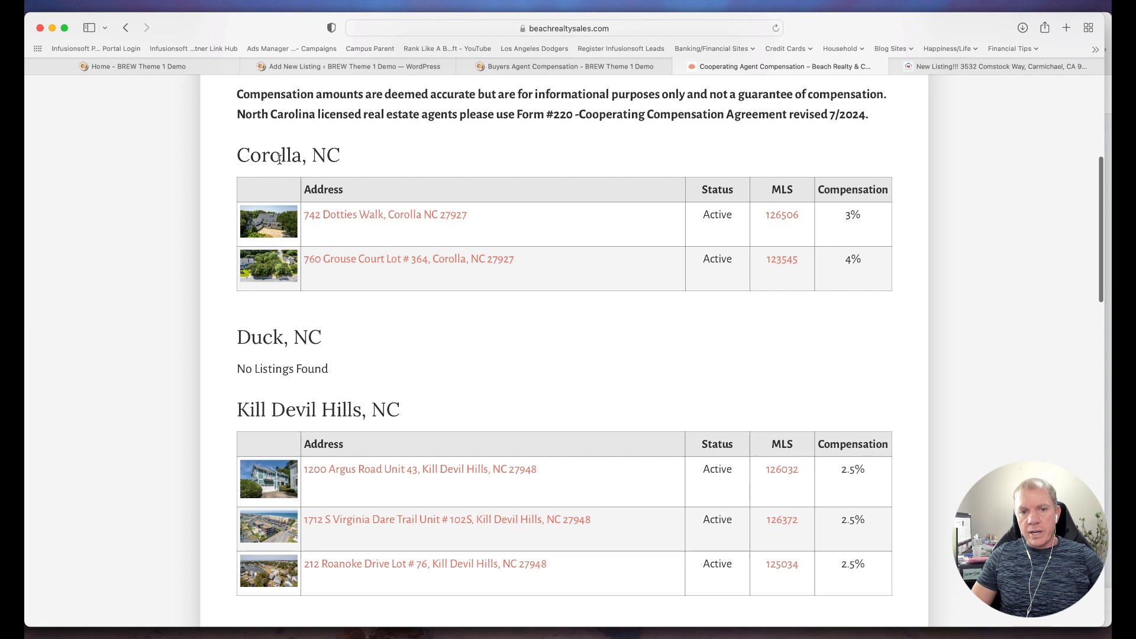
pyautogui.scroll(-6, 486, 407)
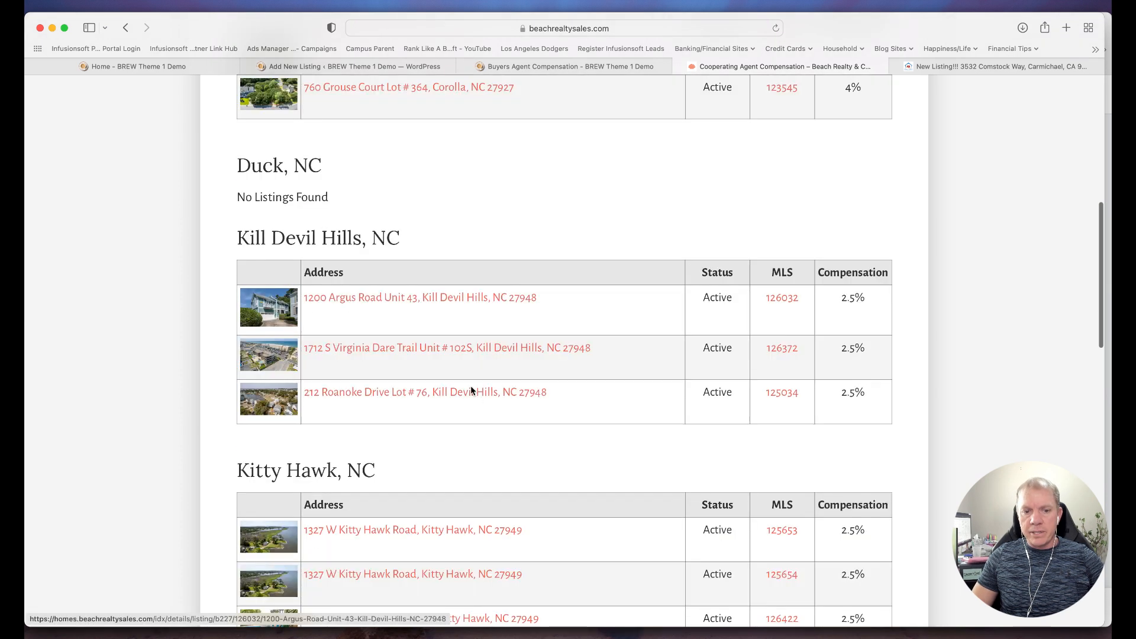
pyautogui.scroll(-4, 382, 458)
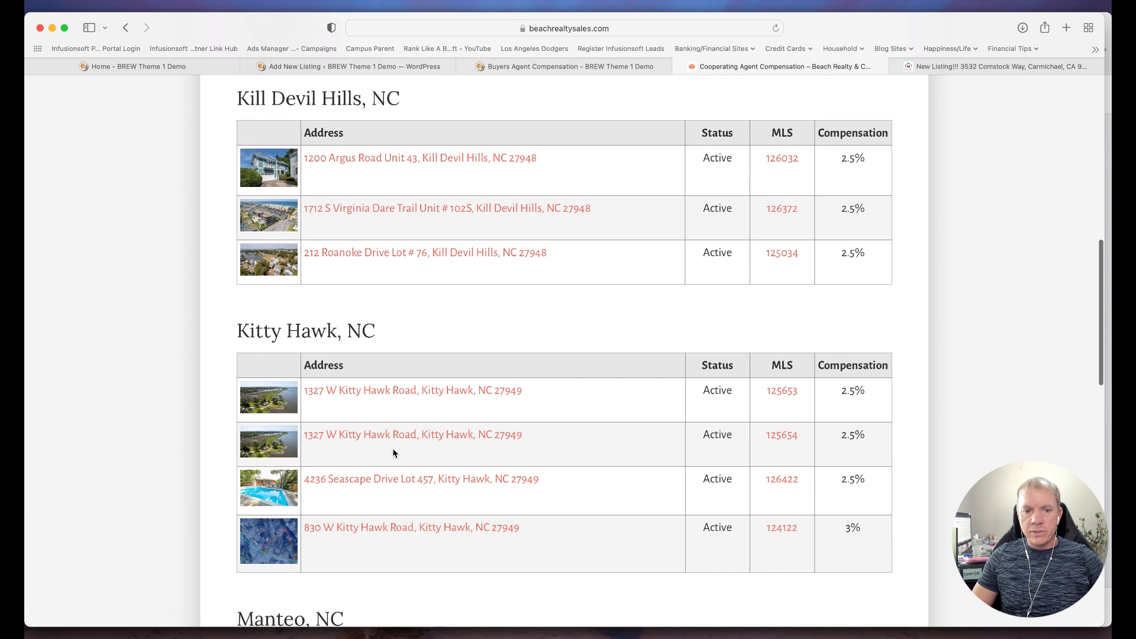
pyautogui.scroll(2, 388, 331)
pyautogui.scroll(4, 389, 334)
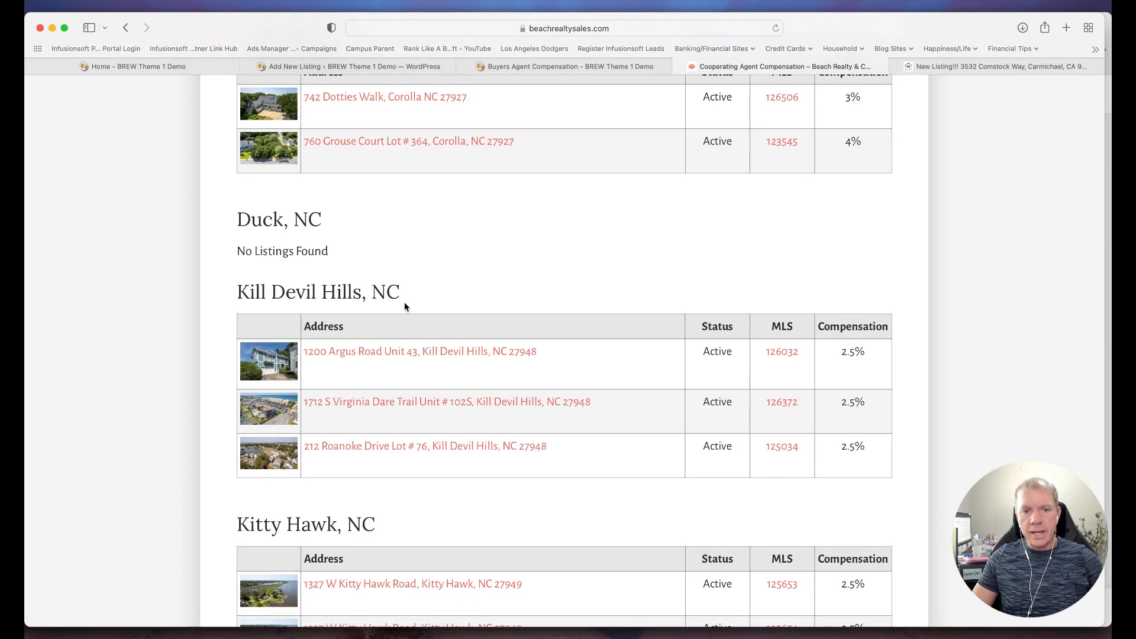
pyautogui.scroll(4, 374, 320)
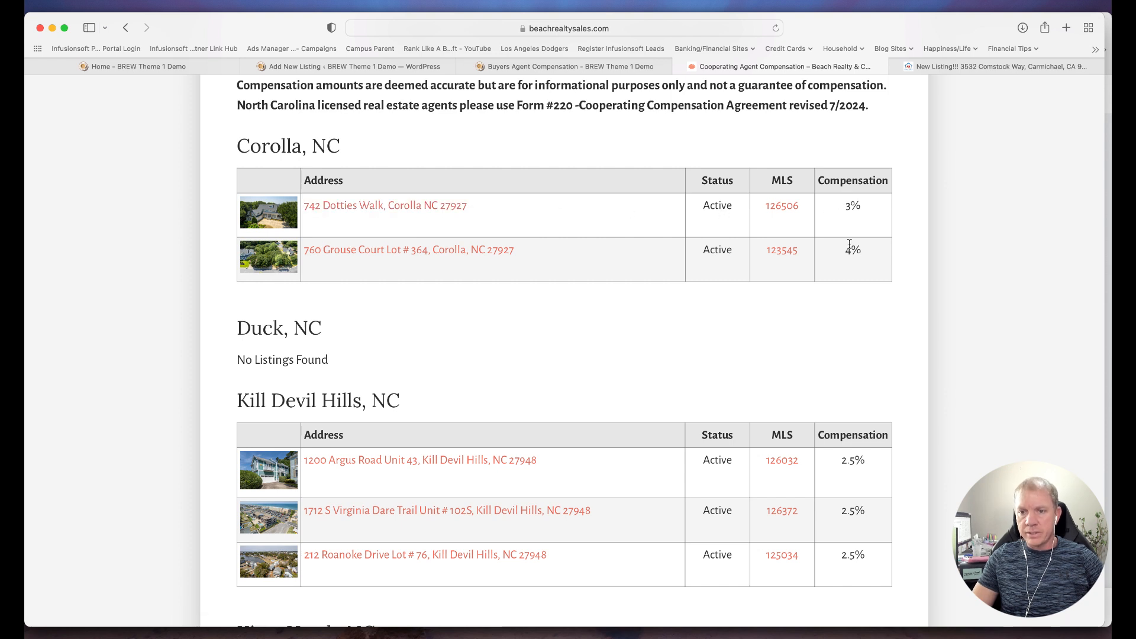
pyautogui.scroll(-5, 785, 299)
pyautogui.scroll(-5, 782, 304)
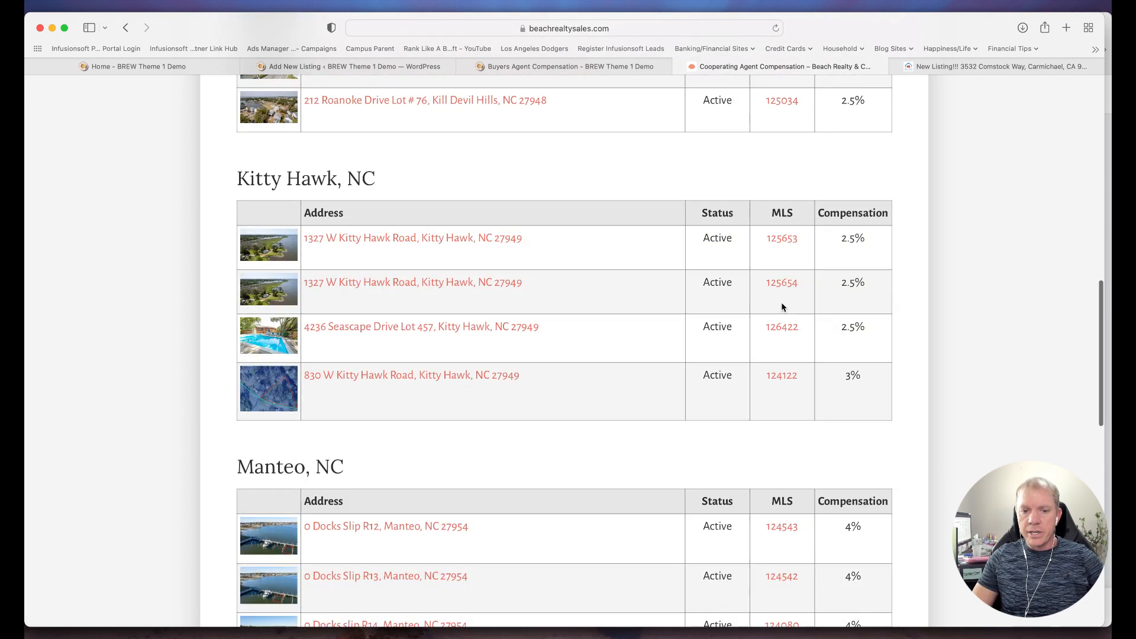
pyautogui.scroll(15, 781, 305)
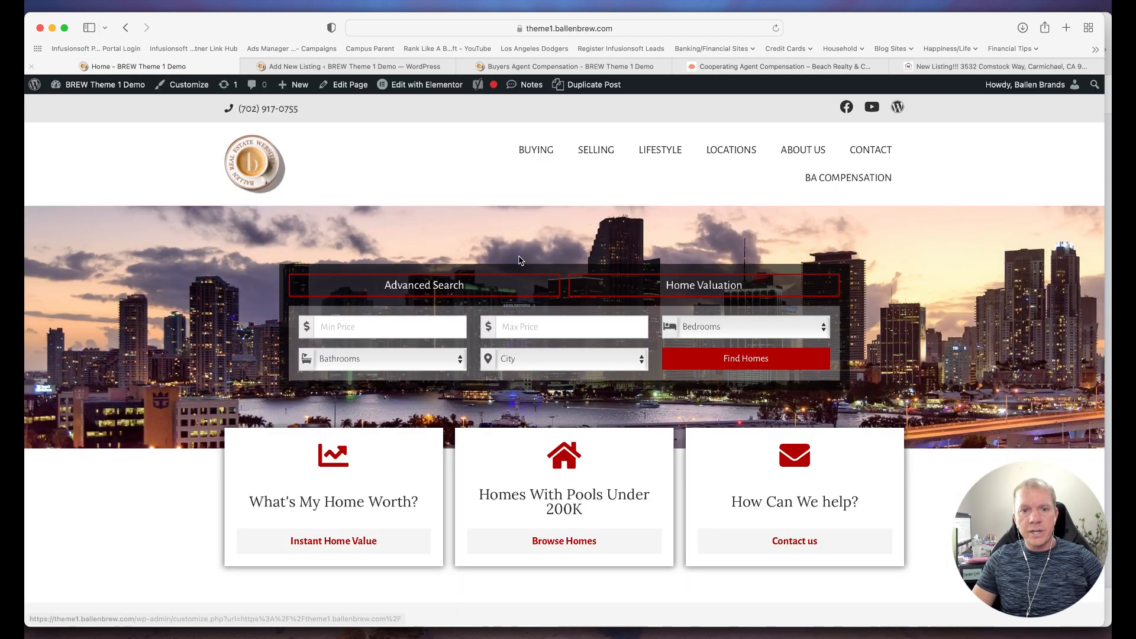
pyautogui.click(136, 67)
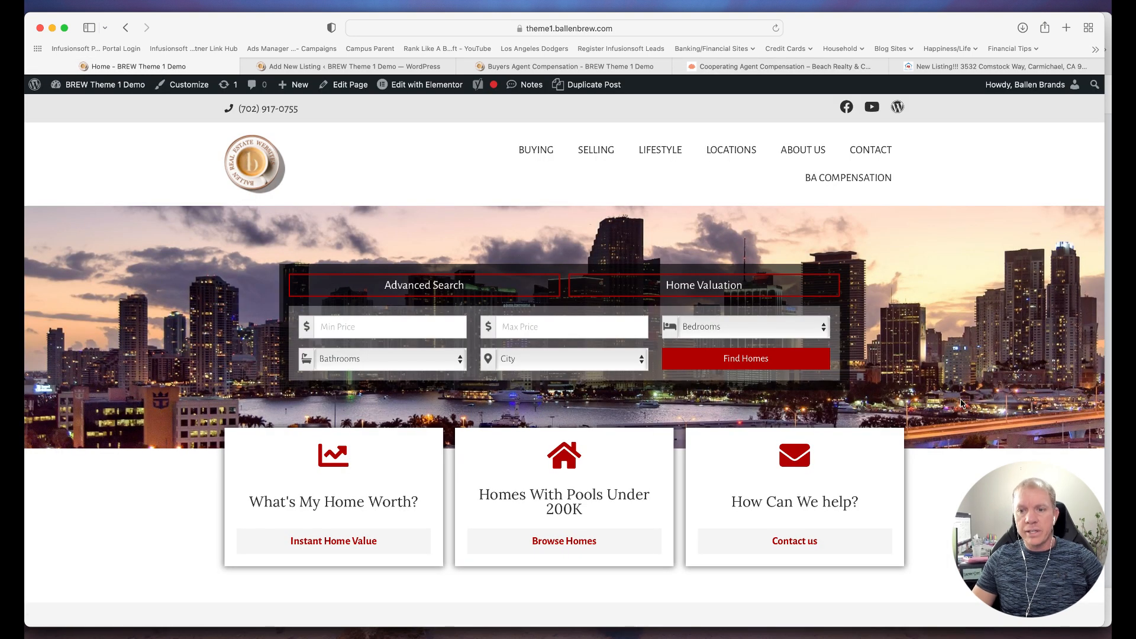